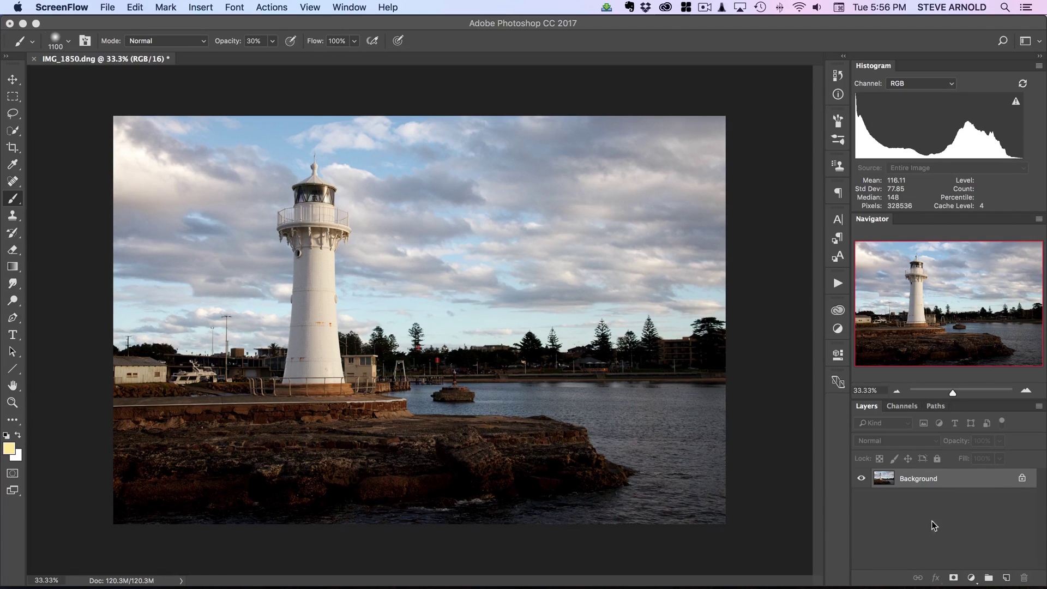
Add an empty Layer 1 and set the foreground colour to pale yellow f9e7a1
left_click(1007, 577)
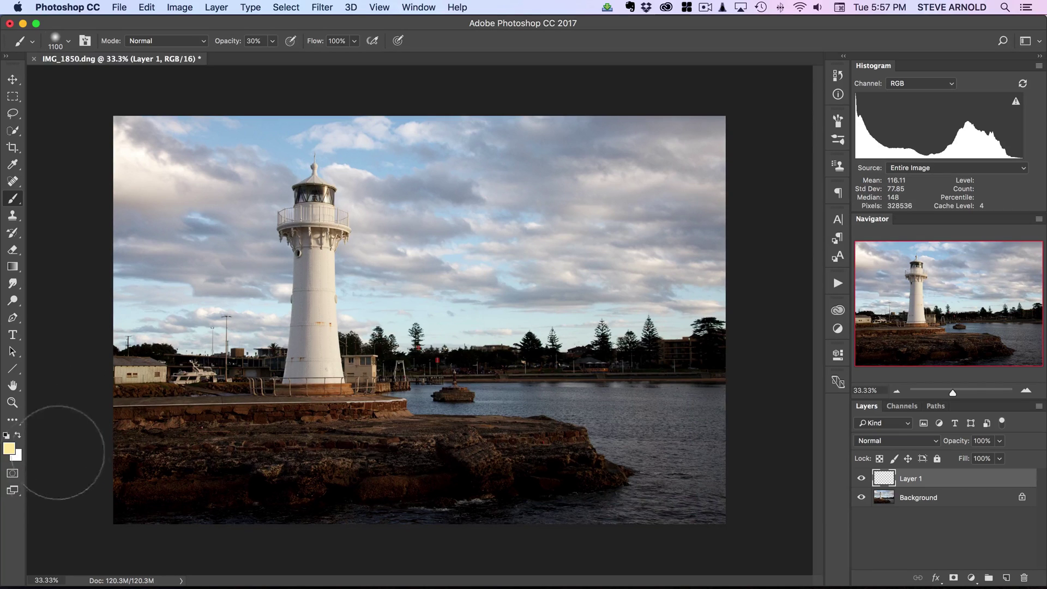
left_click(9, 448)
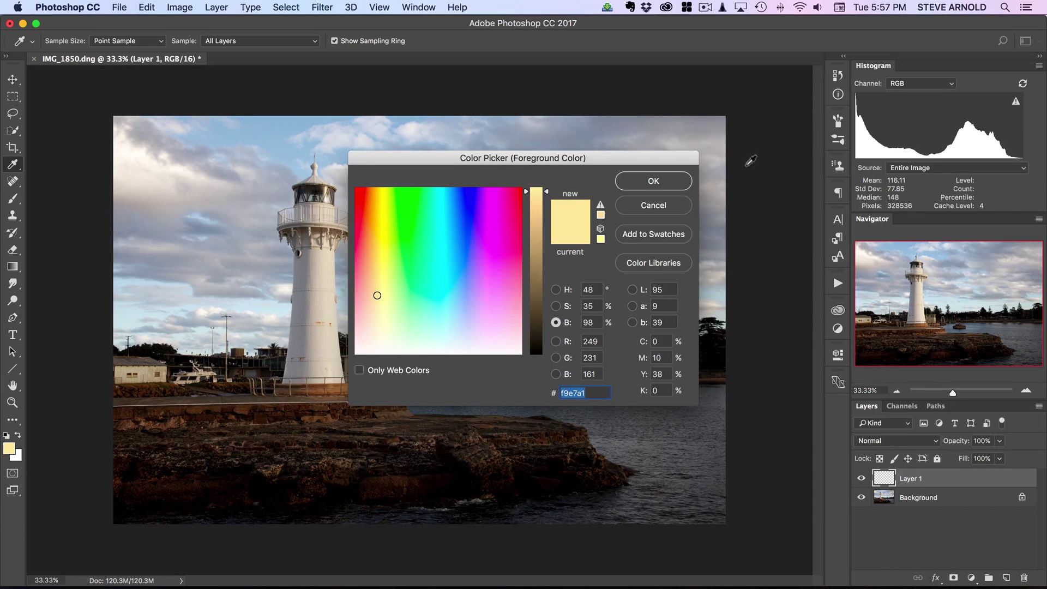
With a very large brush, paint a pale-yellow f9e7a1 wash in from the photo's right edge
left_click(653, 181)
key("b")
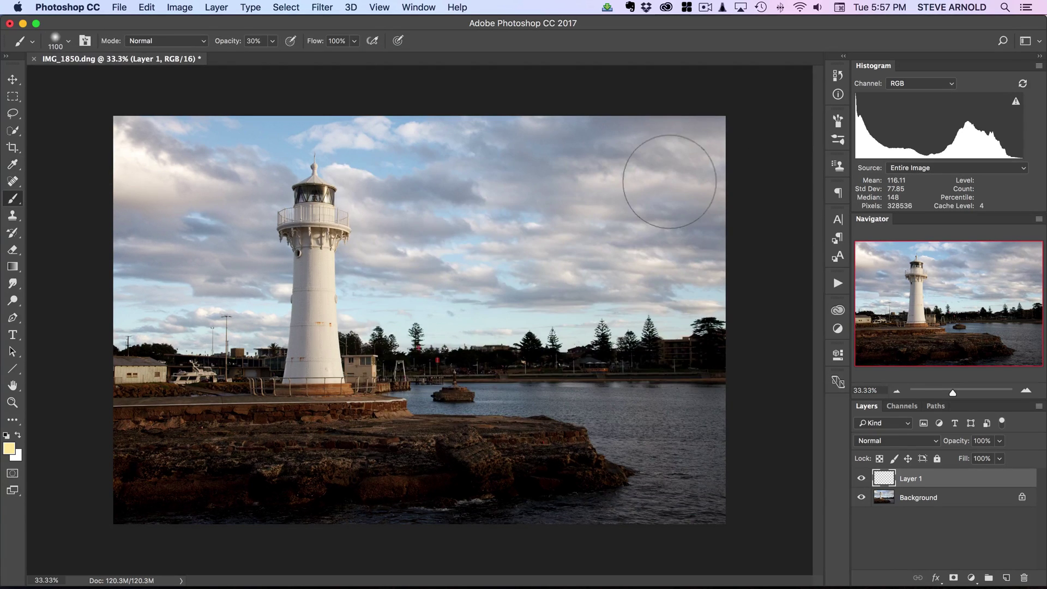
key("bracketright")
key("bracketright")
key("bracketright")
key("bracketright")
key("bracketright")
key("bracketright")
key("bracketright")
key("bracketright")
key("bracketright")
key("bracketright")
key("bracketright")
key("bracketright")
key("bracketright")
key("bracketright")
key("bracketright")
key("bracketright")
key("bracketright")
key("bracketright")
key("bracketright")
key("bracketright")
key("bracketright")
key("bracketright")
key("bracketright")
key("bracketright")
key("bracketright")
key("bracketright")
key("bracketright")
key("bracketright")
key("bracketright")
key("bracketright")
key("bracketright")
key("bracketright")
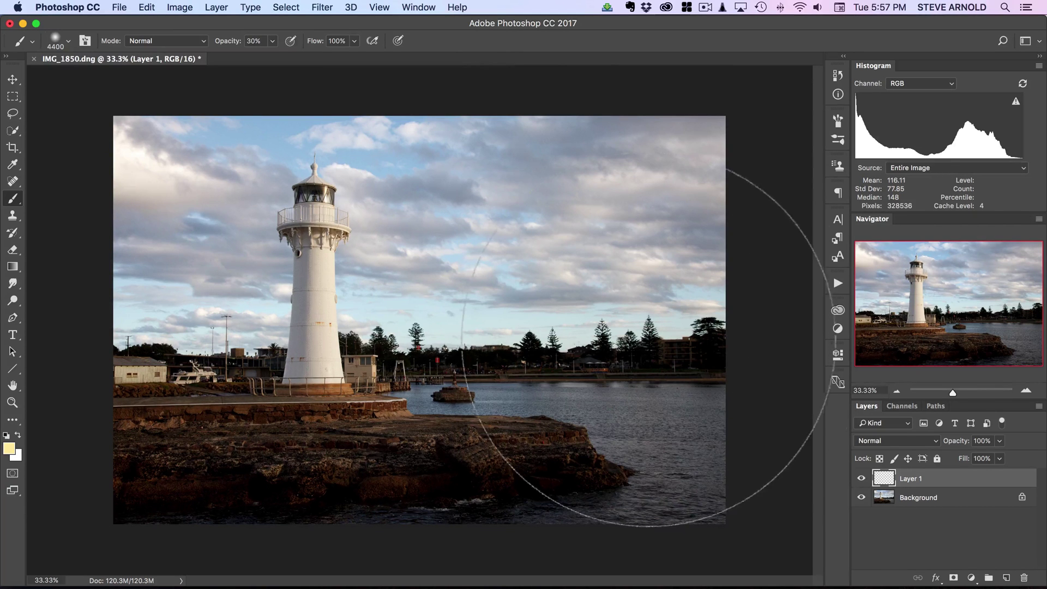
left_click(897, 391)
left_click(896, 391)
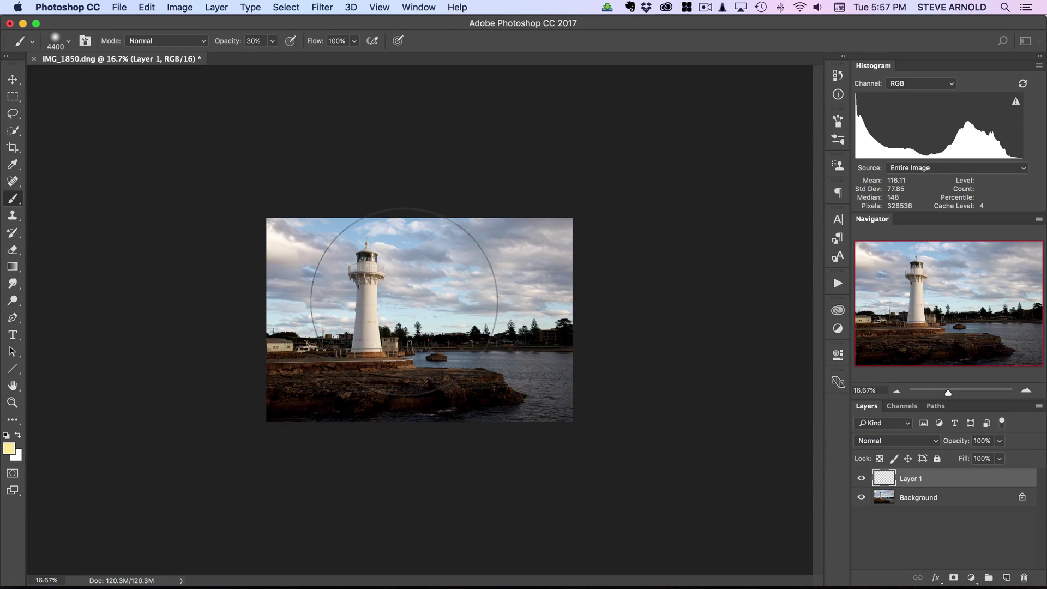
left_click_drag(404, 301, 627, 285)
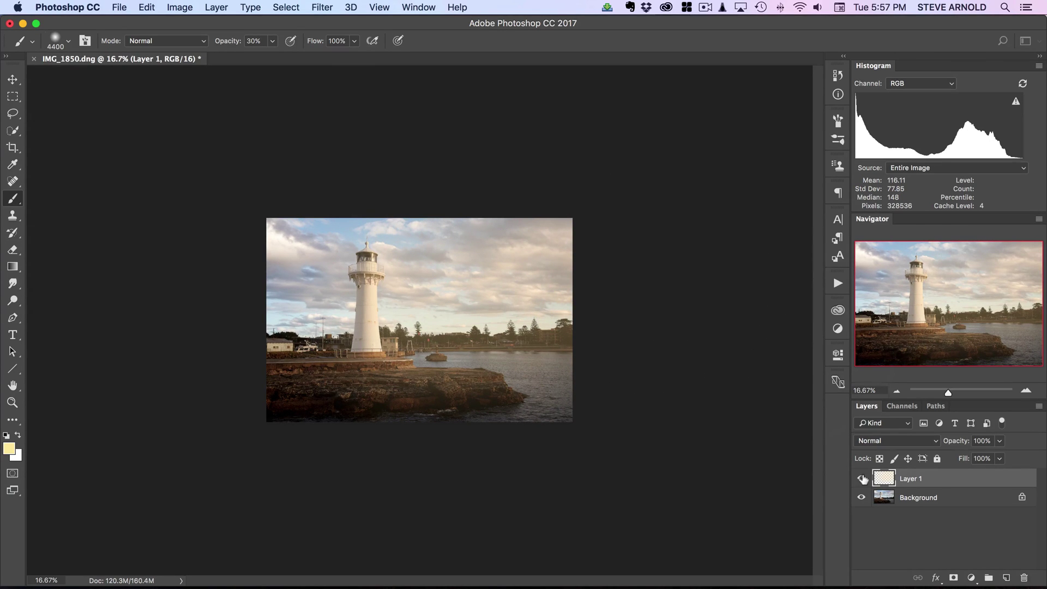
left_click(861, 479)
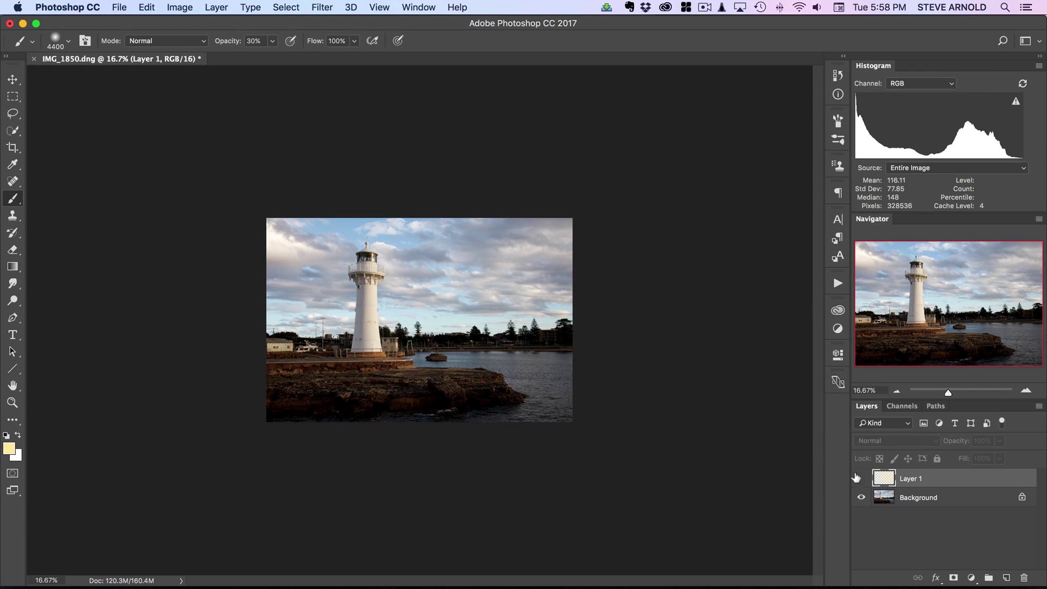
Paint another warm stroke over the right-hand sky and water on Layer 1
left_click(858, 478)
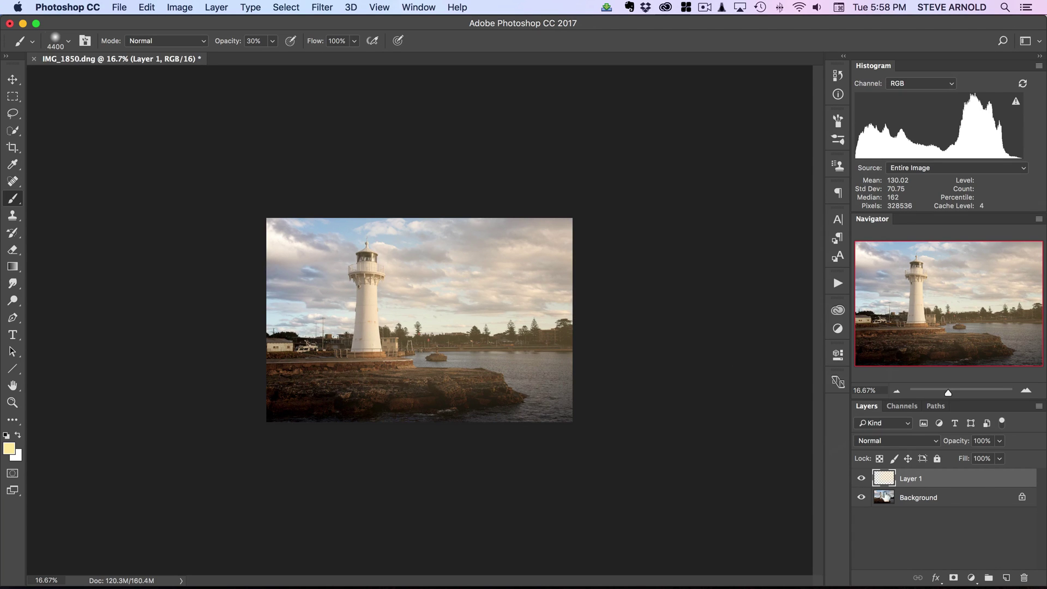
left_click(861, 478)
left_click(860, 478)
left_click_drag(516, 296, 514, 315)
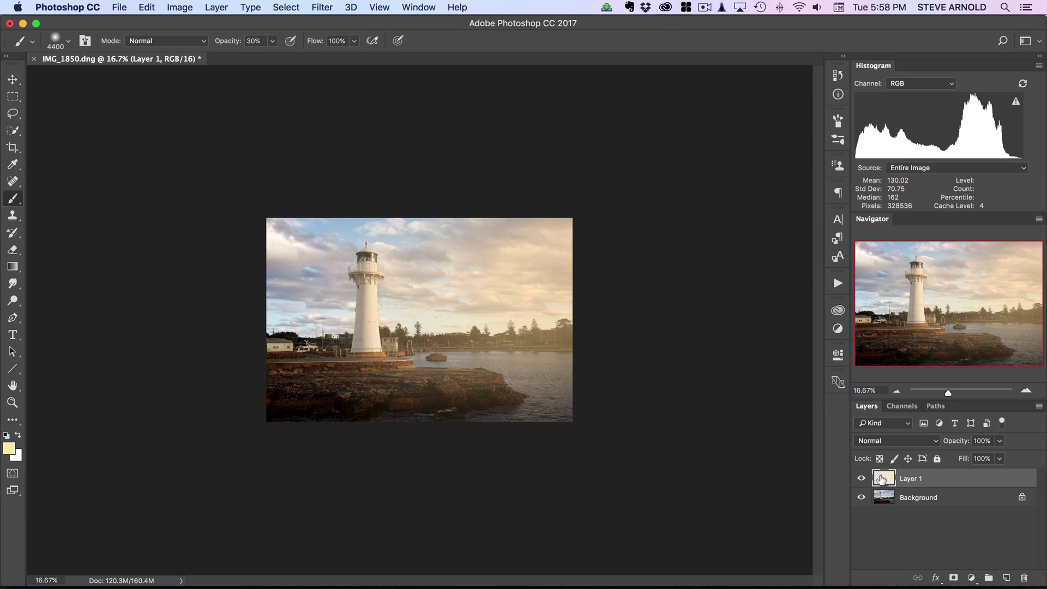
Lower Layer 1's opacity to 68% and compare it on and off, leaving it visible
mouse_move(959, 440)
left_mouse_down()
mouse_move(935, 443)
mouse_move(961, 440)
left_mouse_up()
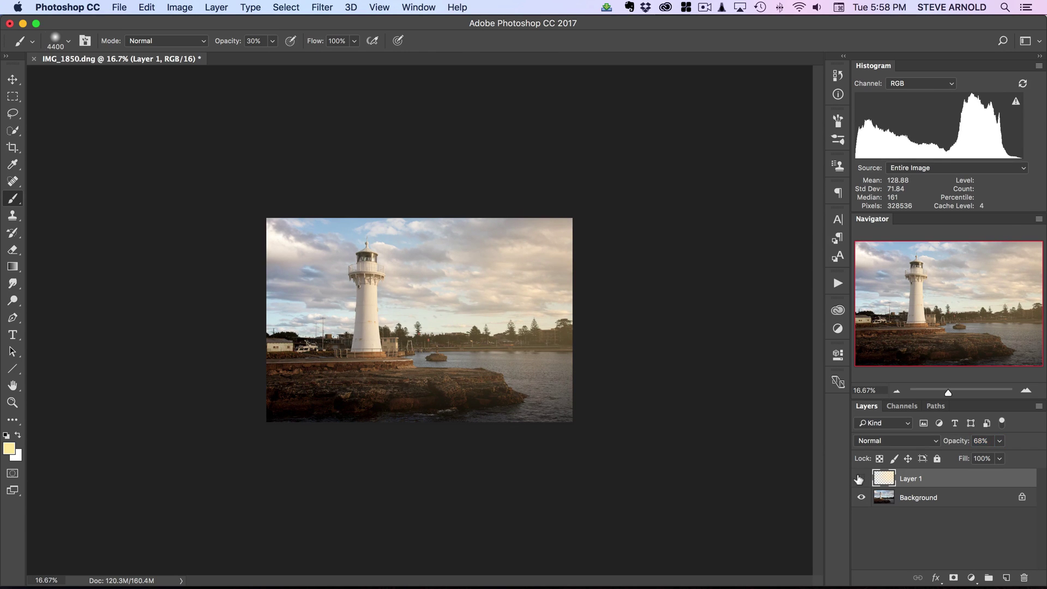
left_click(859, 479)
left_click(859, 479)
left_click(859, 479)
left_click(859, 479)
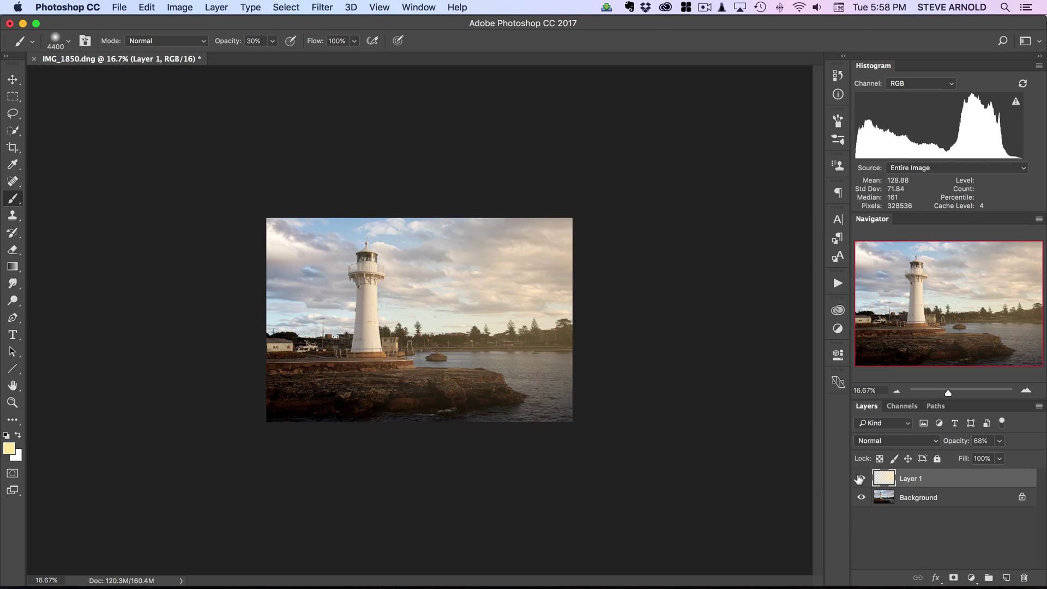
Zoom the photo to 25% and shrink the brush to 2500 px
left_click(1025, 390)
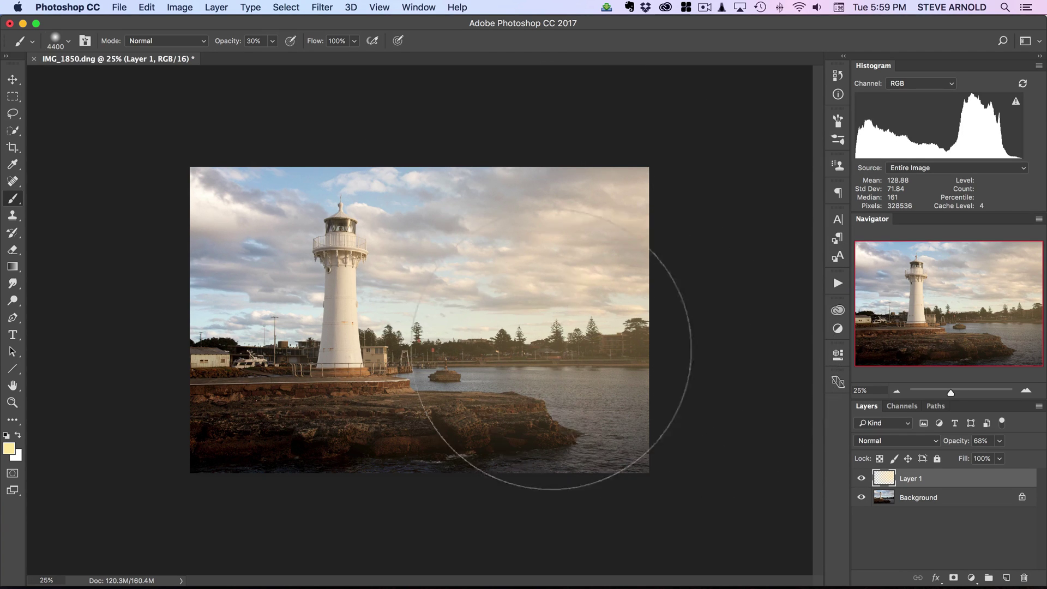
key("bracketleft")
key("bracketleft")
key("bracketleft")
key("bracketleft")
key("bracketleft")
key("bracketleft")
key("bracketleft")
key("bracketleft")
key("bracketleft")
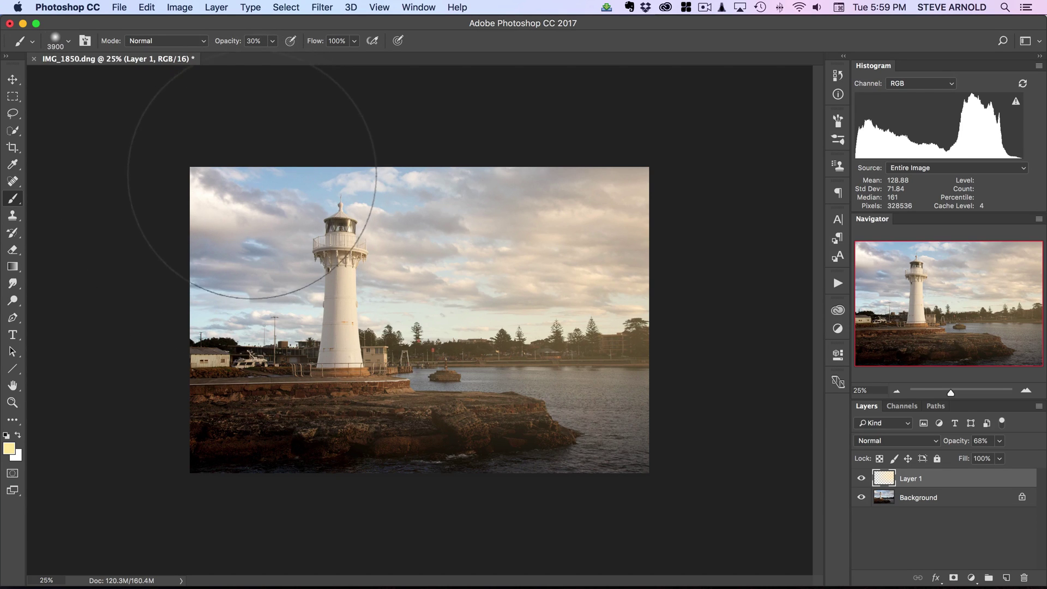
key("bracketleft")
key("bracketleft")
key("bracketleft")
key("bracketleft")
key("bracketleft")
key("bracketleft")
key("bracketleft")
key("bracketleft")
key("bracketleft")
key("bracketleft")
Add a Curves 1 layer with the midpoint pulled down and black point output raised to 10
left_click(971, 578)
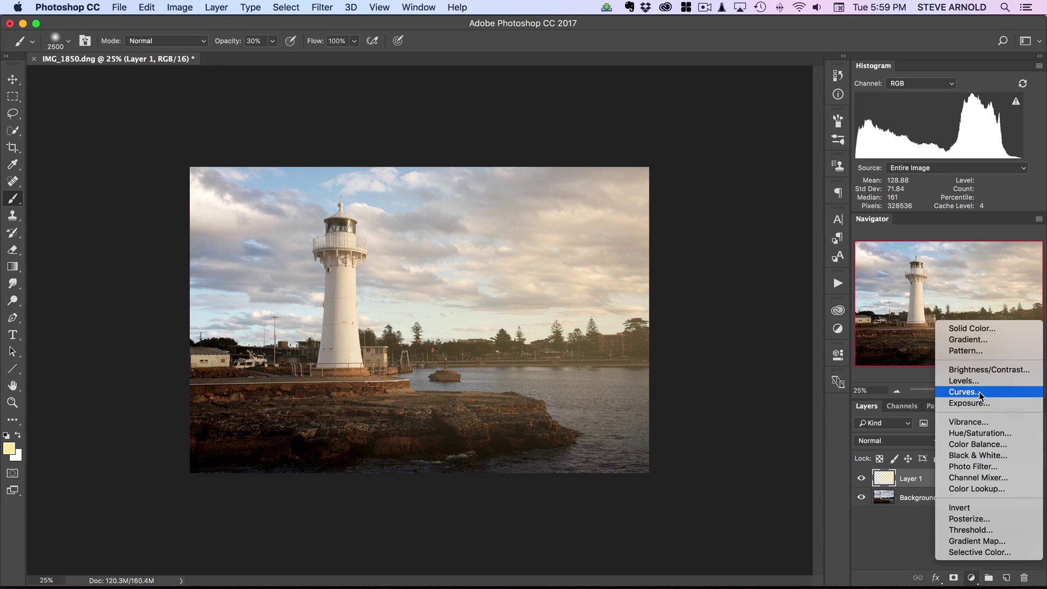
left_click(962, 391)
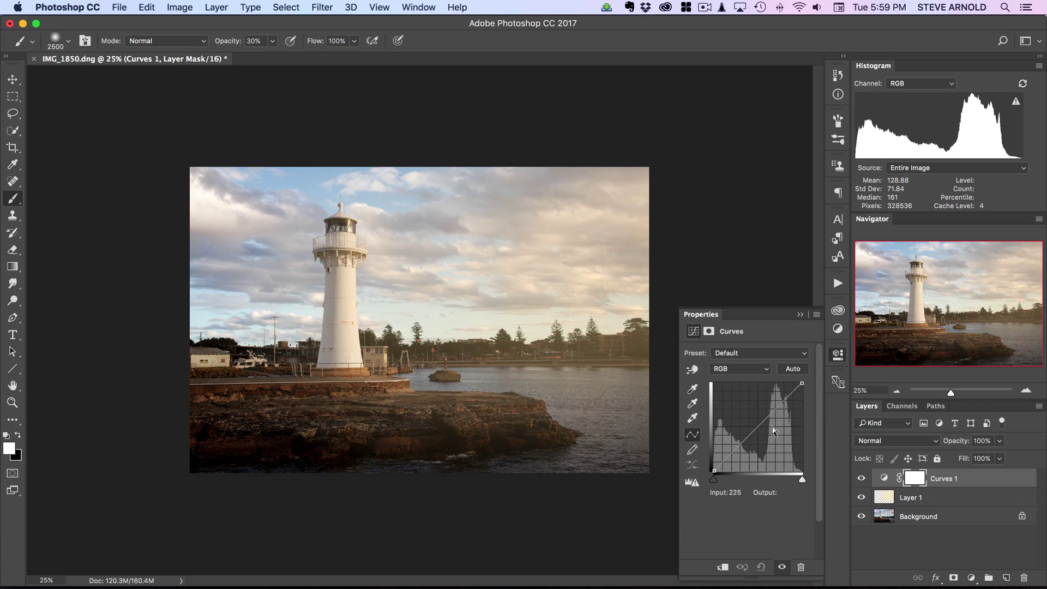
left_click_drag(755, 423, 757, 431)
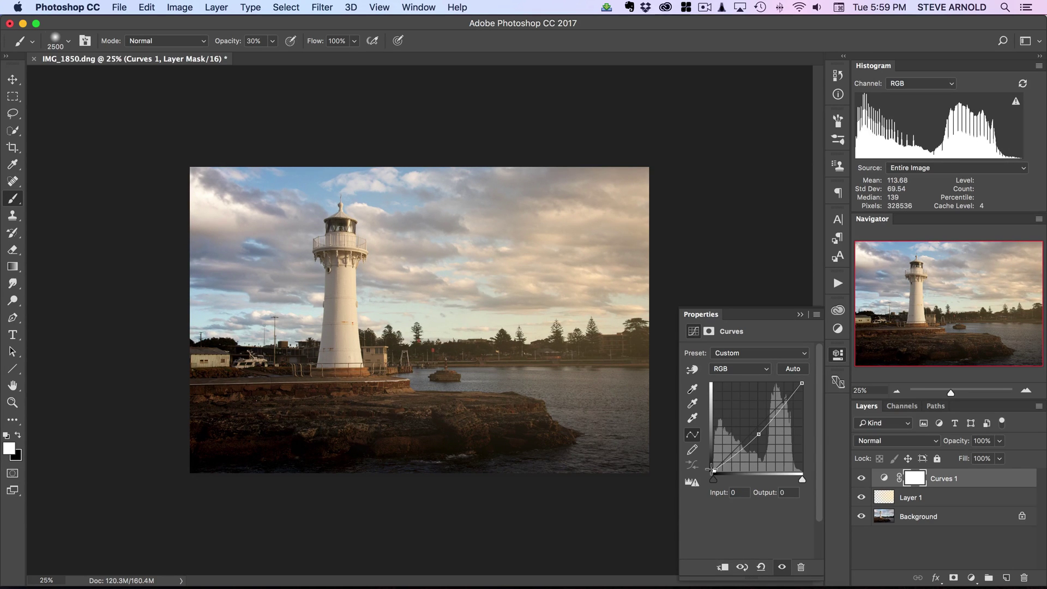
left_click_drag(712, 469, 710, 466)
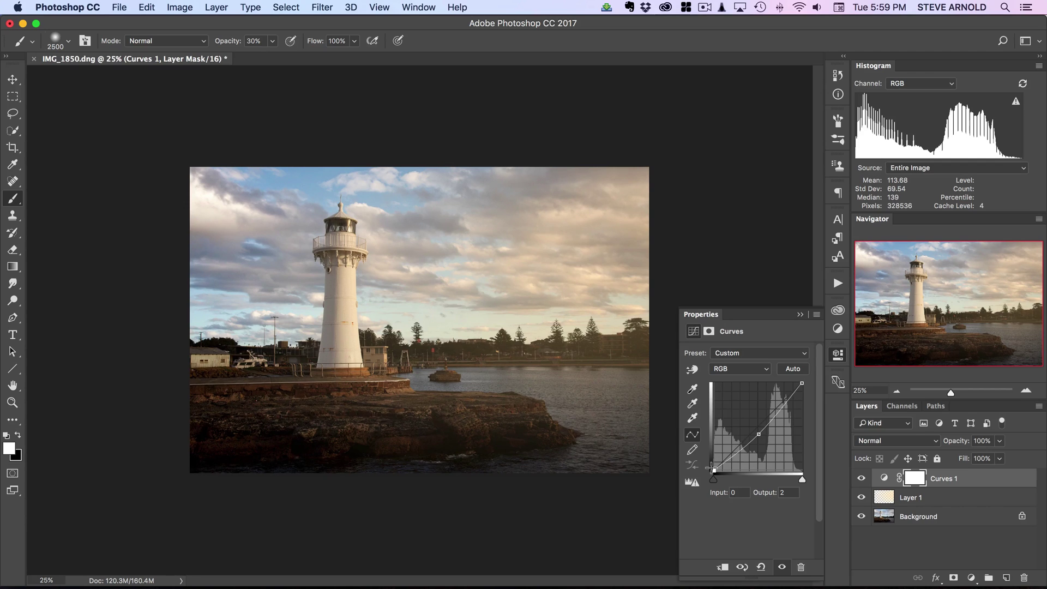
left_click(860, 478)
left_click(860, 478)
left_click(860, 479)
left_click(860, 478)
left_click(919, 478)
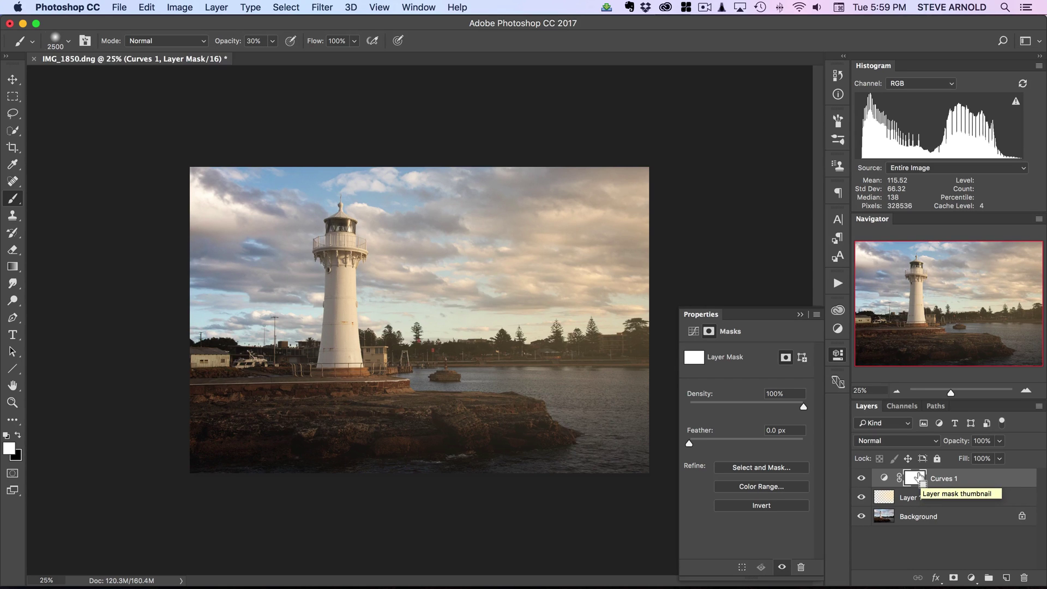
Invert the Curves 1 mask to black and brush the darkening back onto the left side and rocks
key("super+i")
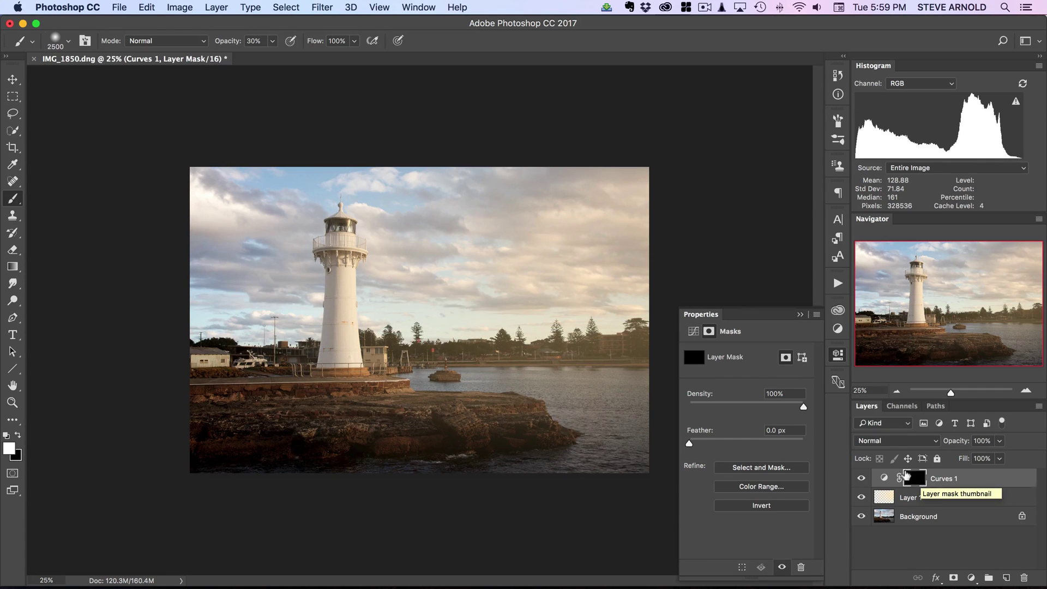
left_click(840, 357)
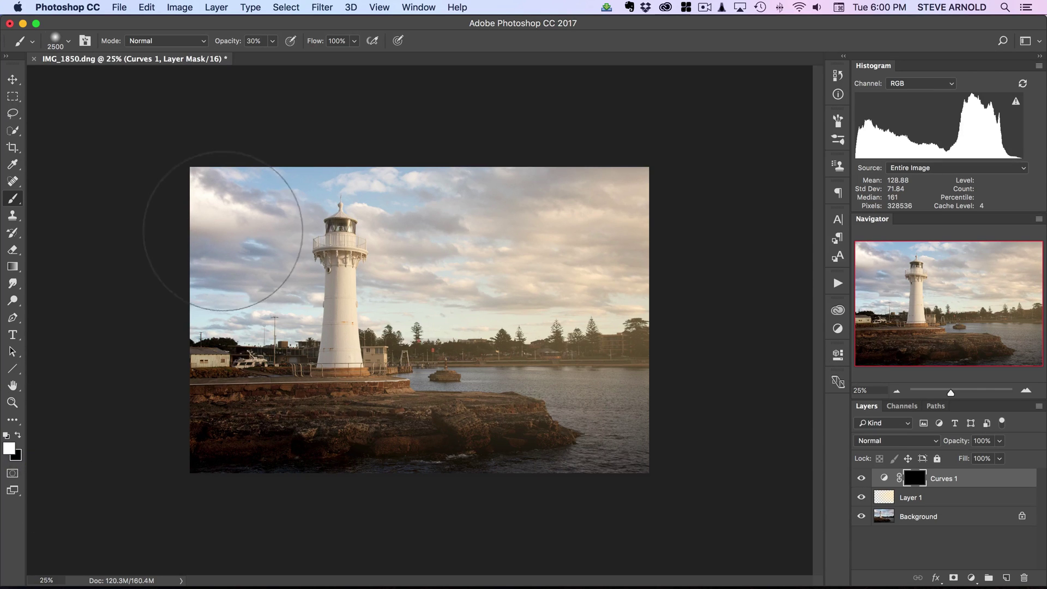
mouse_move(241, 337)
left_mouse_down()
mouse_move(234, 220)
mouse_move(256, 177)
mouse_move(226, 390)
left_mouse_up()
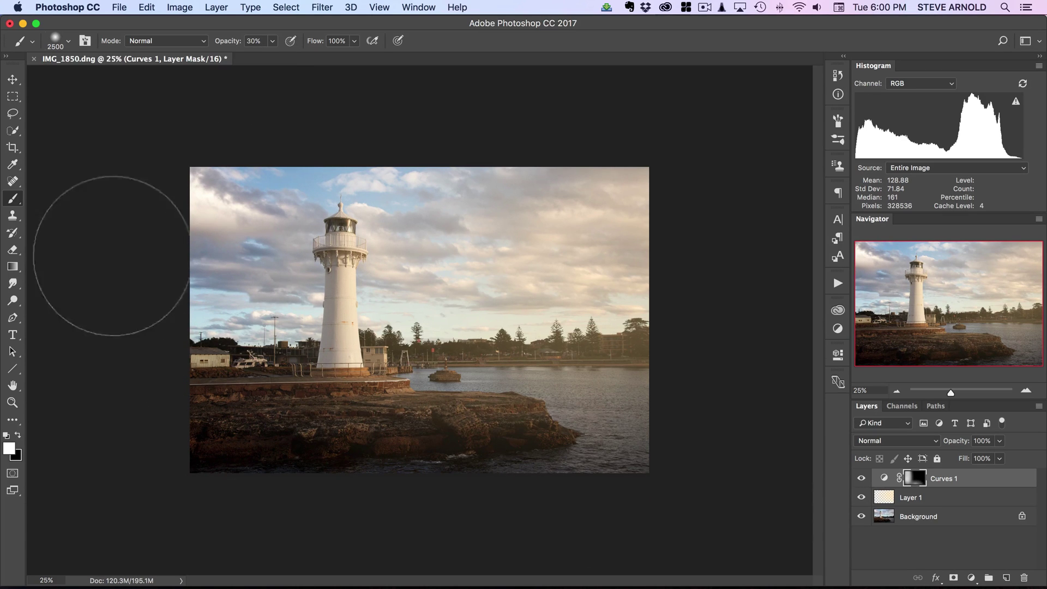
key("bracketleft")
key("bracketleft")
key("bracketleft")
key("bracketleft")
key("bracketleft")
key("bracketleft")
key("bracketleft")
key("bracketleft")
key("bracketleft")
key("bracketleft")
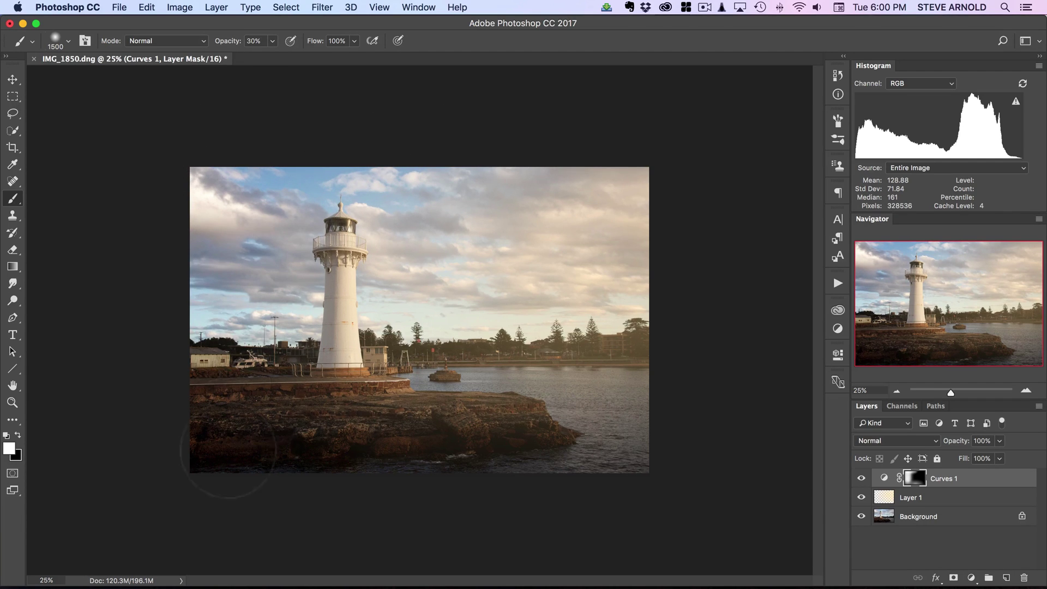
mouse_move(234, 456)
left_mouse_down()
mouse_move(463, 461)
mouse_move(314, 454)
mouse_move(227, 413)
left_mouse_up()
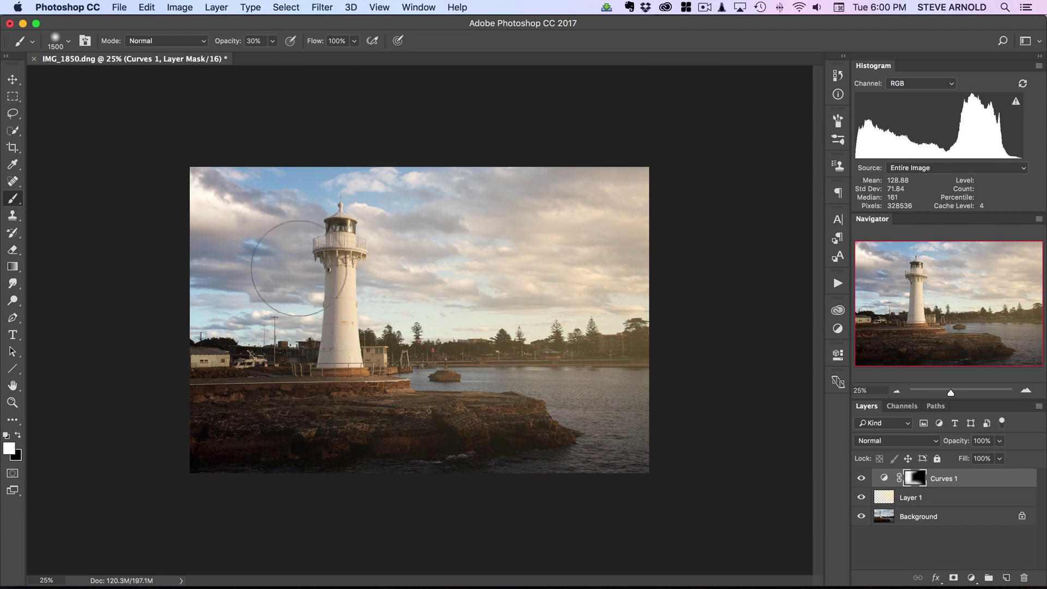
Compare the photo with and without the Curves 1 darkening, ending with it visible
left_click(861, 479)
left_click(862, 480)
left_click(862, 479)
left_click(862, 478)
left_click(861, 479)
left_click(862, 478)
left_click(862, 479)
left_click(862, 479)
left_click(862, 479)
left_click(862, 478)
left_click(862, 478)
left_click(862, 478)
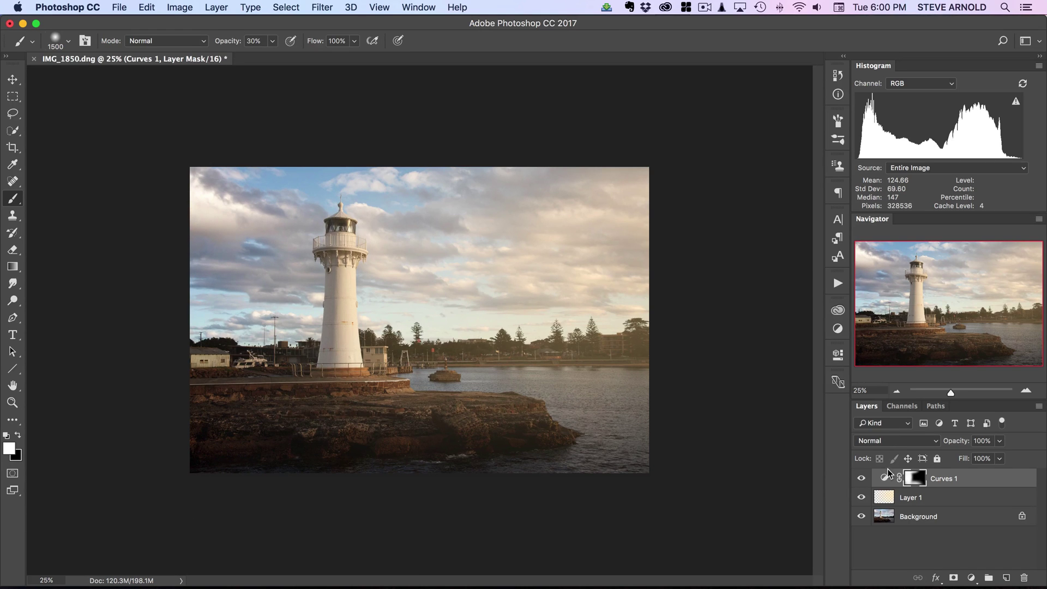
Lower the Curves 1 midpoint to input 126, output 93, then compare and close Properties
double_click(886, 476)
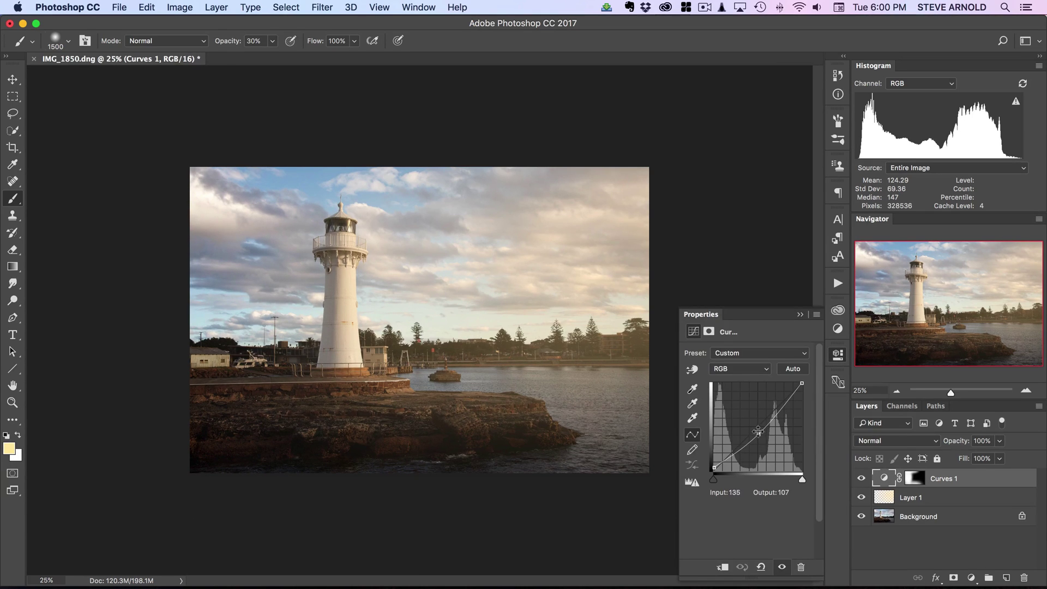
left_click_drag(758, 432, 755, 434)
left_click(862, 478)
left_click(860, 478)
left_click(841, 352)
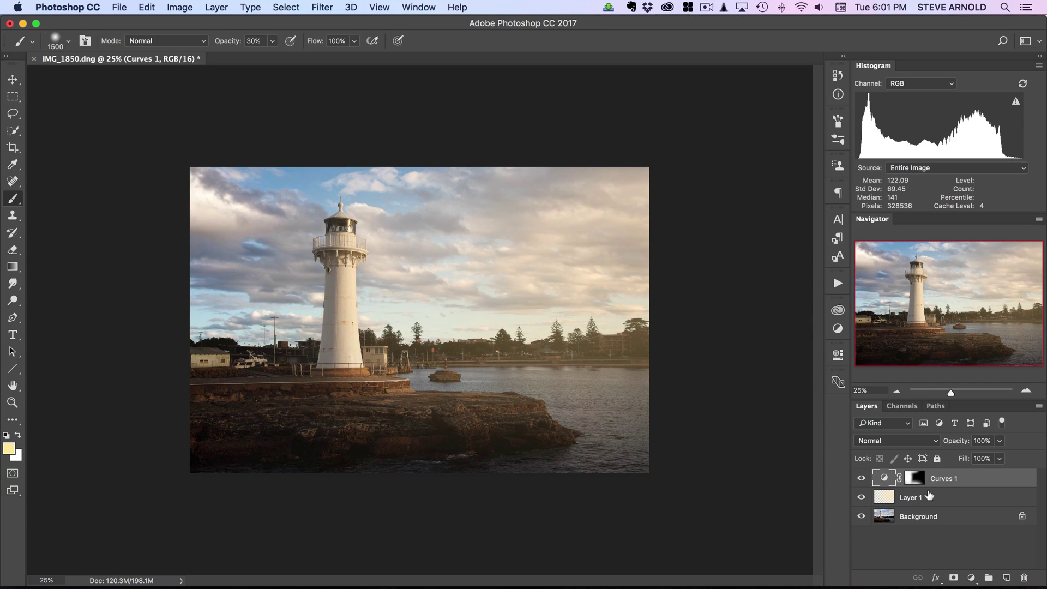
Select all, Copy Merged, and paste the merged image as a new Layer 2
left_click(1026, 392)
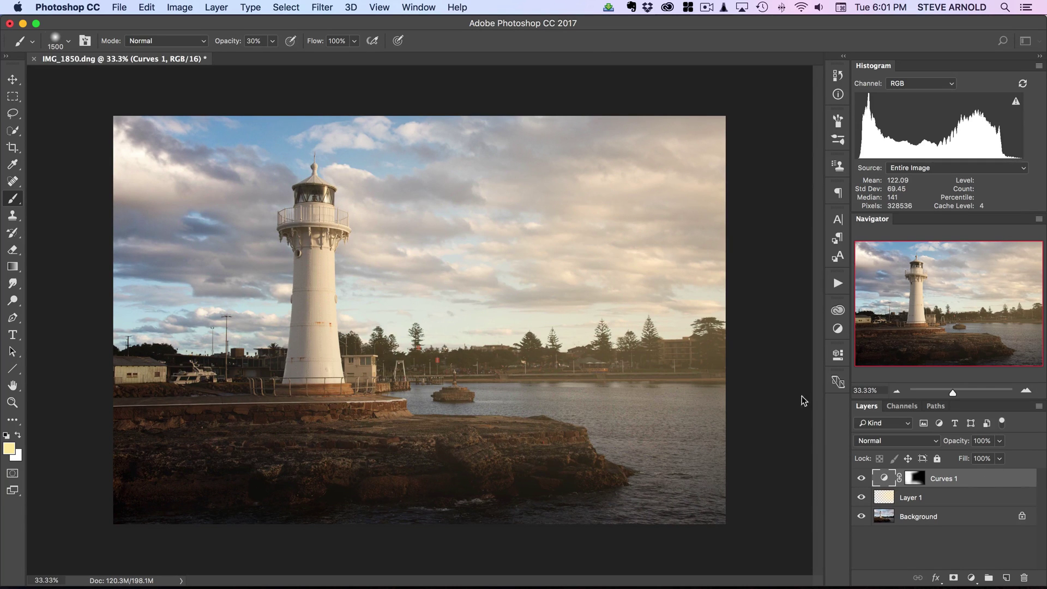
left_click(240, 7)
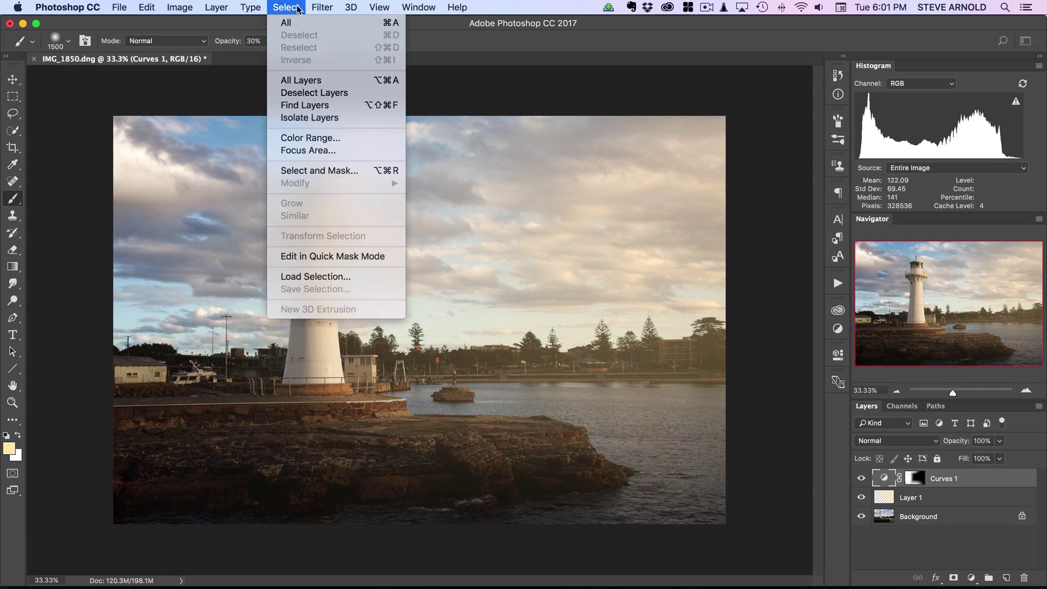
left_click(289, 20)
left_click(147, 8)
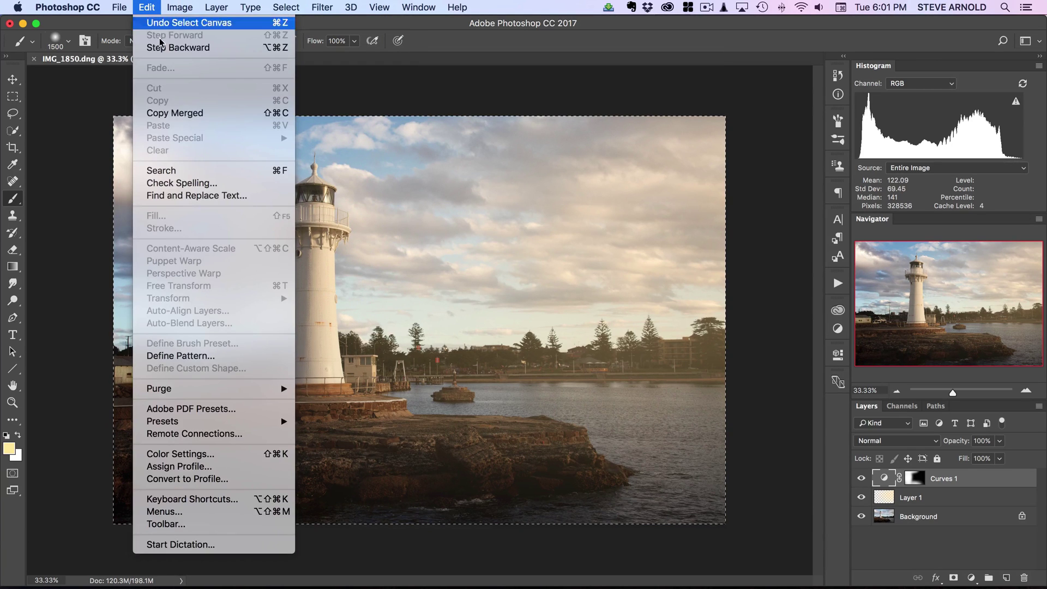
left_click(186, 117)
left_click(147, 7)
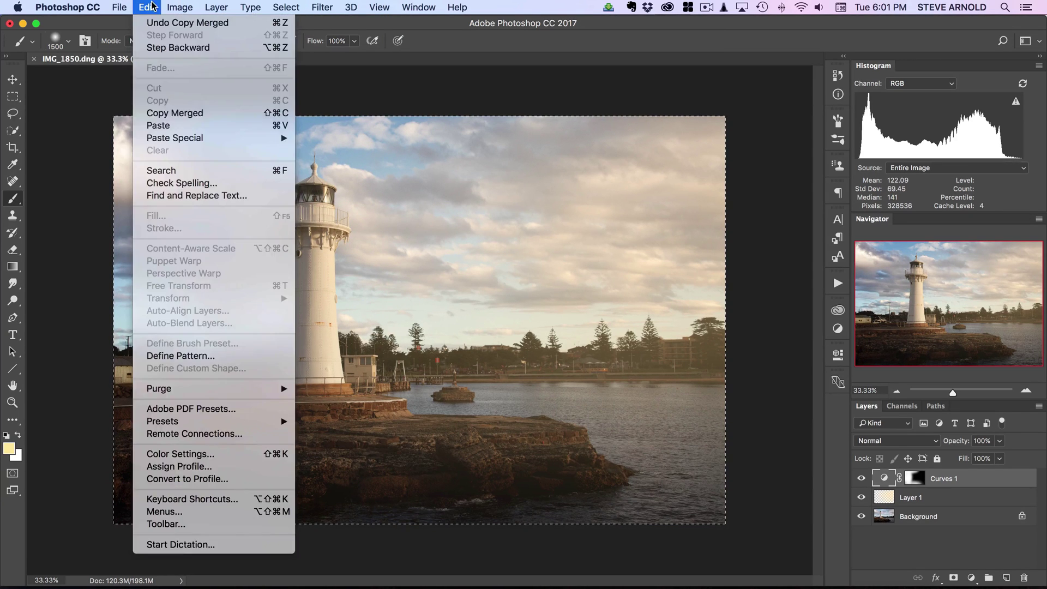
left_click(163, 126)
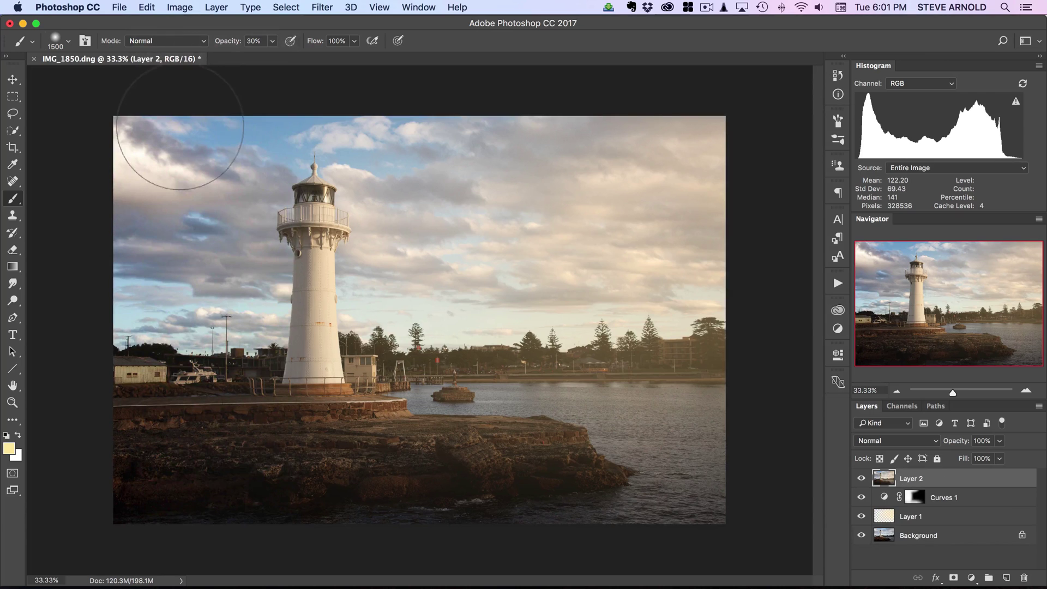
Apply a Gaussian Blur with a 15-pixel radius to Layer 2
left_click(321, 7)
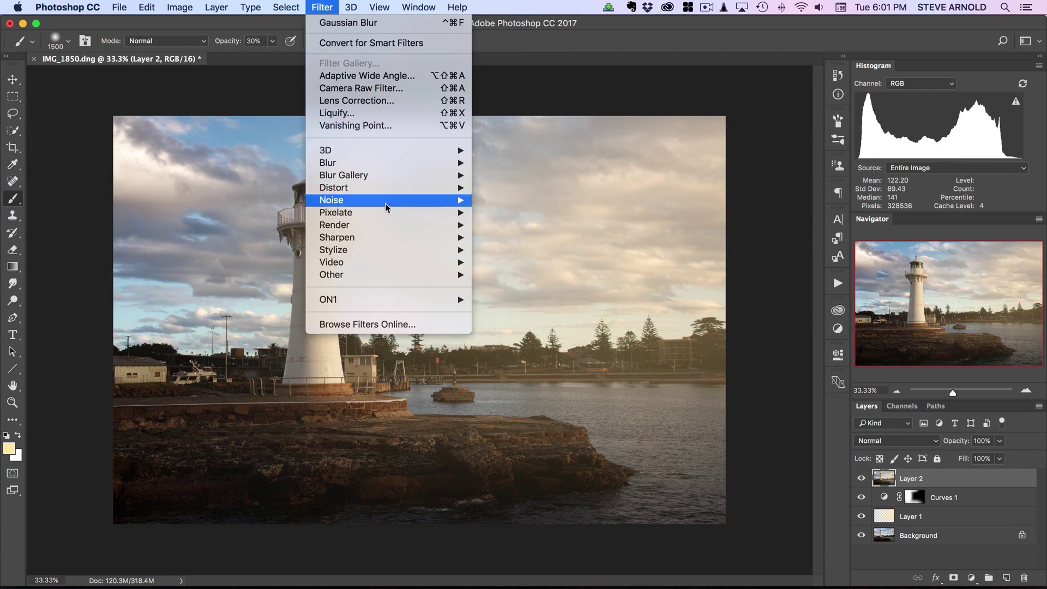
mouse_move(471, 163)
left_click(538, 212)
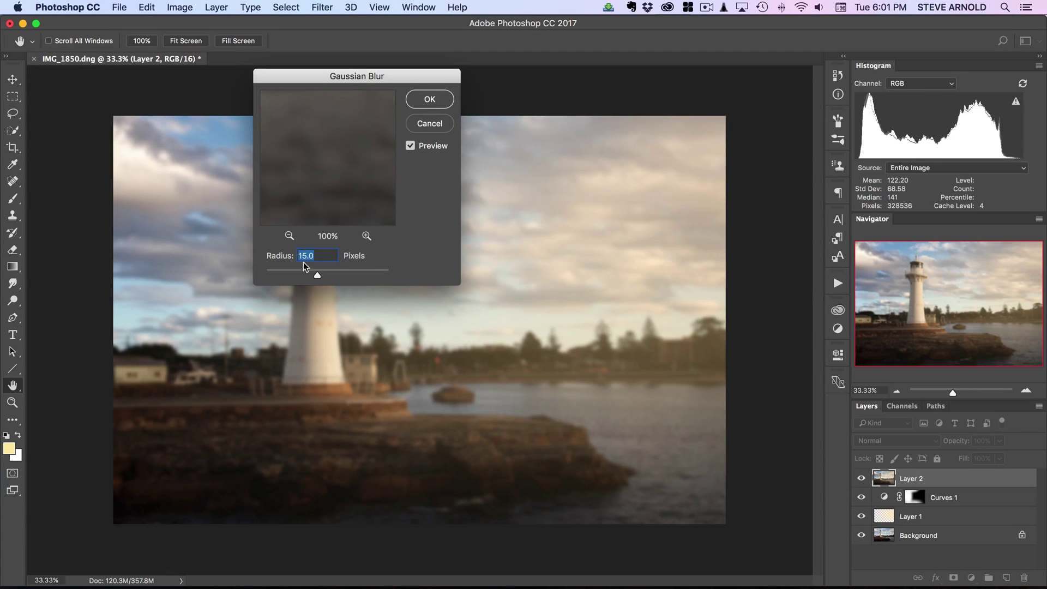
key("Return")
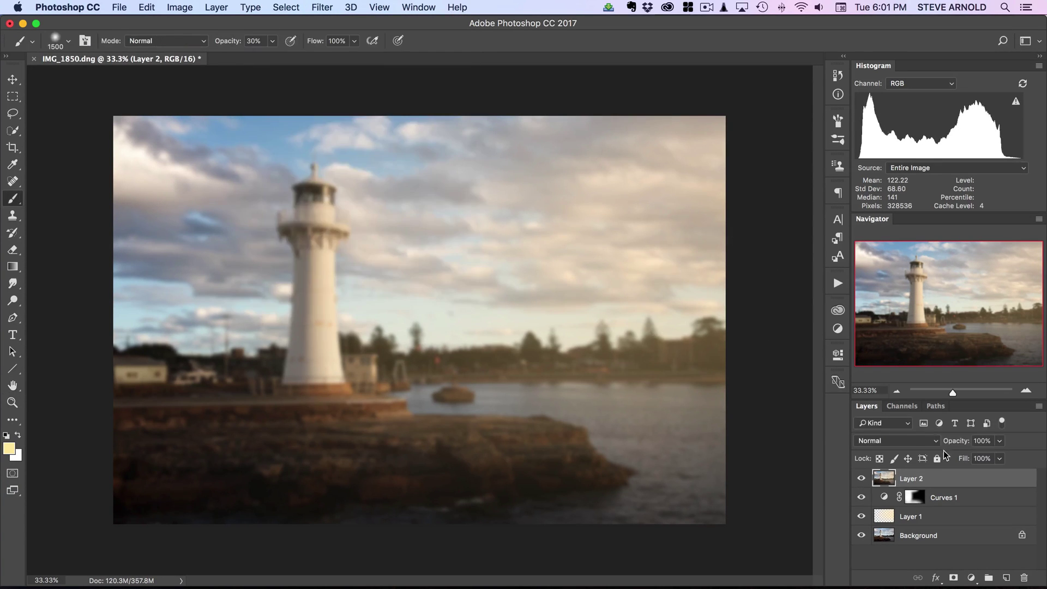
Set Layer 2's blend mode to Soft Light, checking the result at 33.33% zoom
left_click(926, 440)
scroll(895, 516, "down", 3)
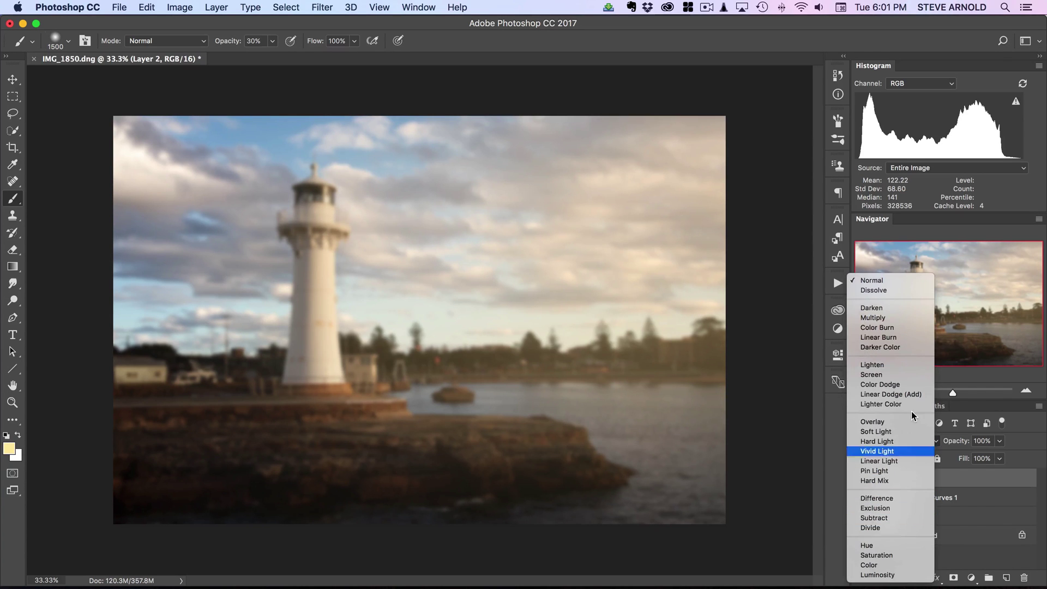
left_click(879, 429)
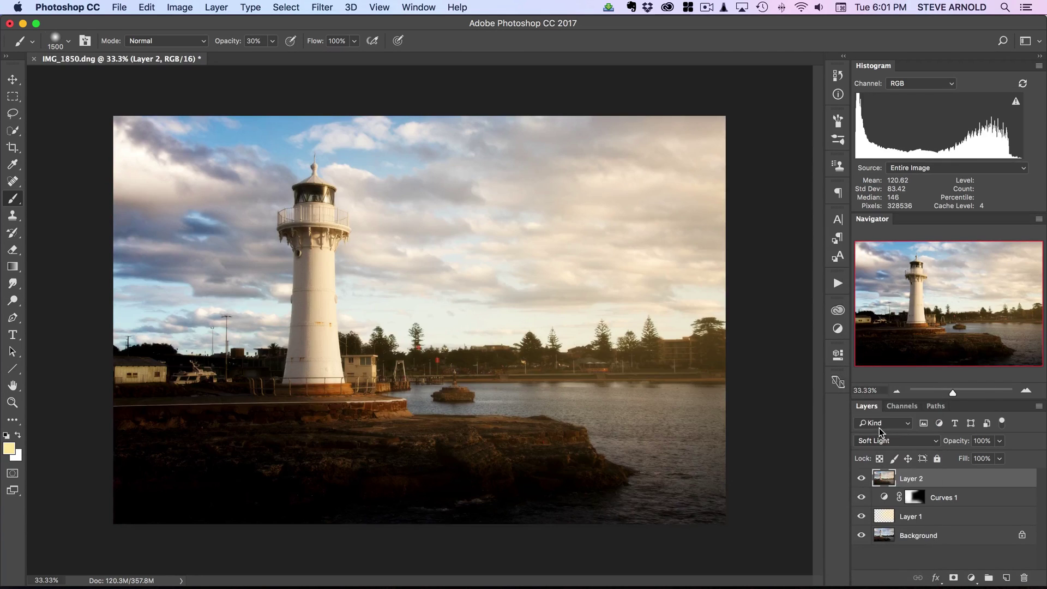
left_click(897, 391)
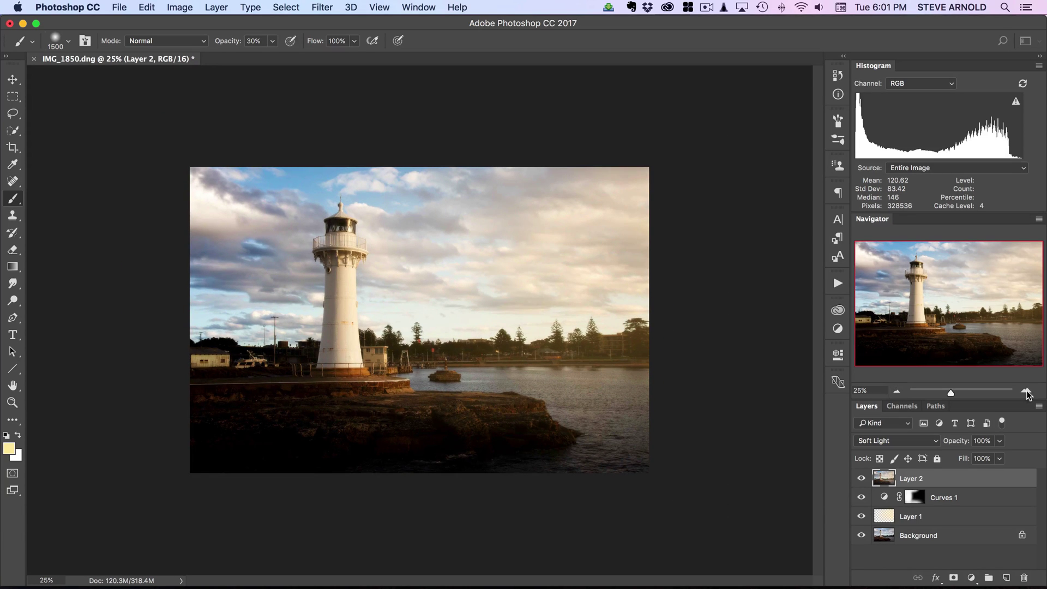
left_click(897, 392)
left_click(897, 392)
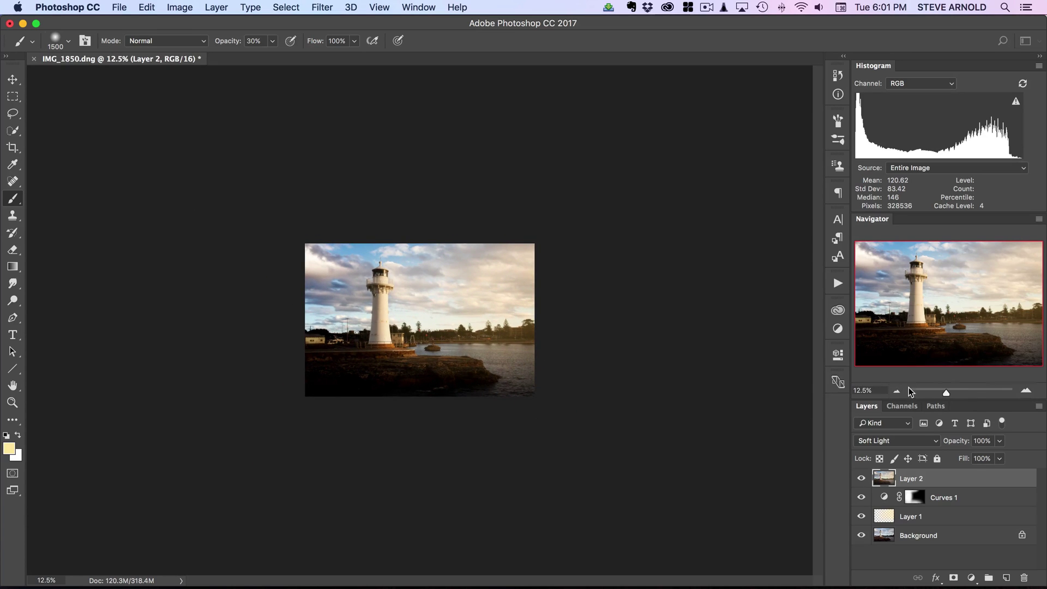
left_click(896, 391)
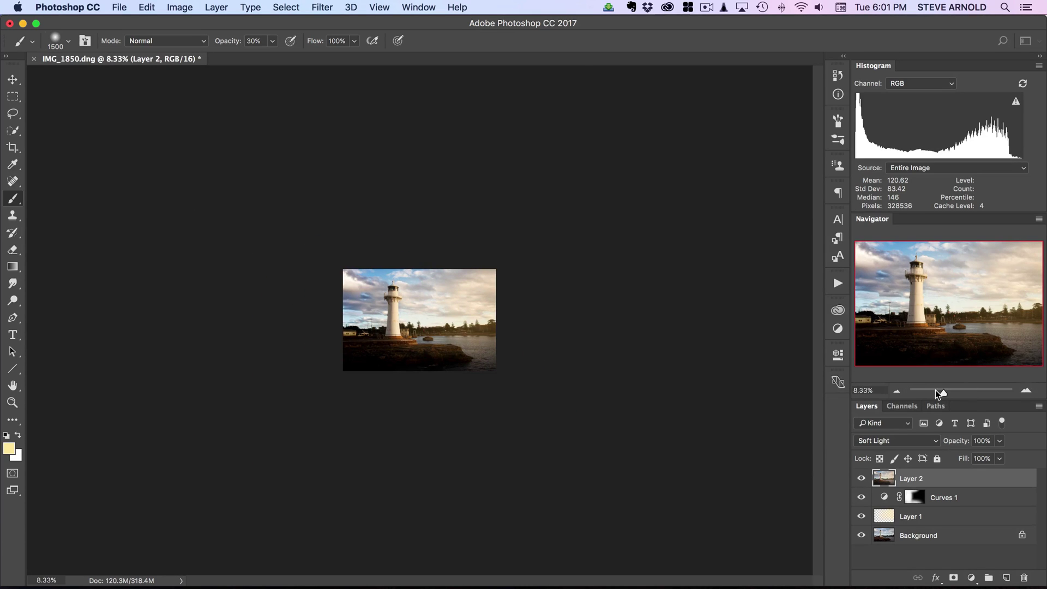
left_click(896, 391)
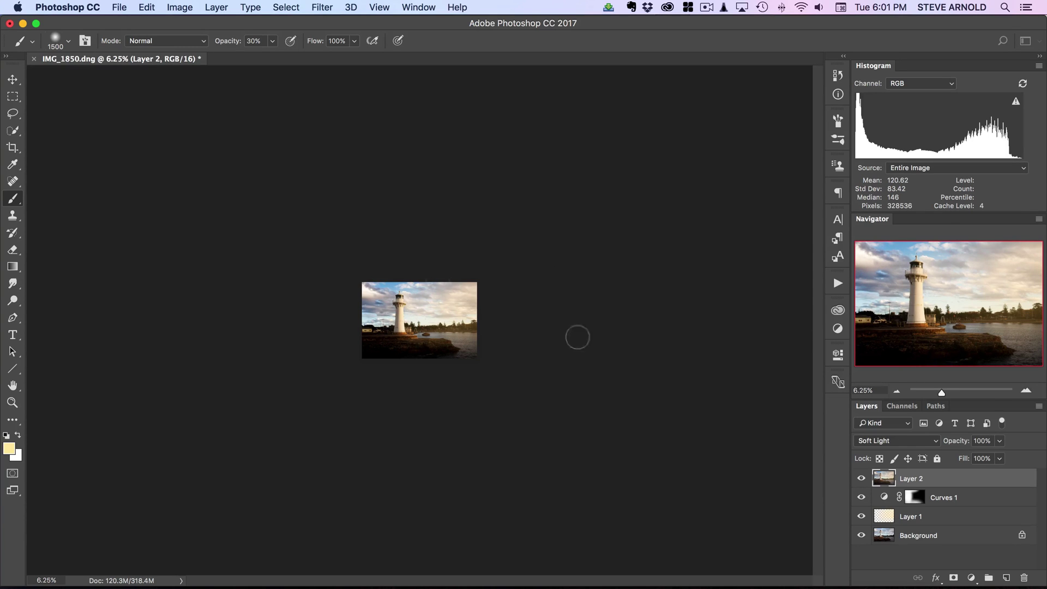
left_click(1026, 392)
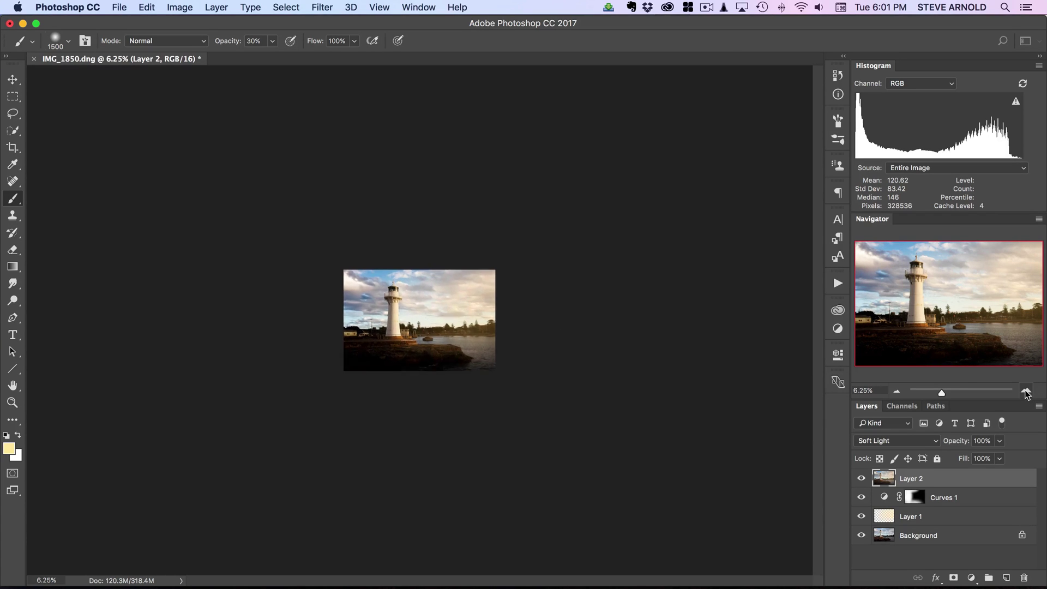
left_click(1027, 391)
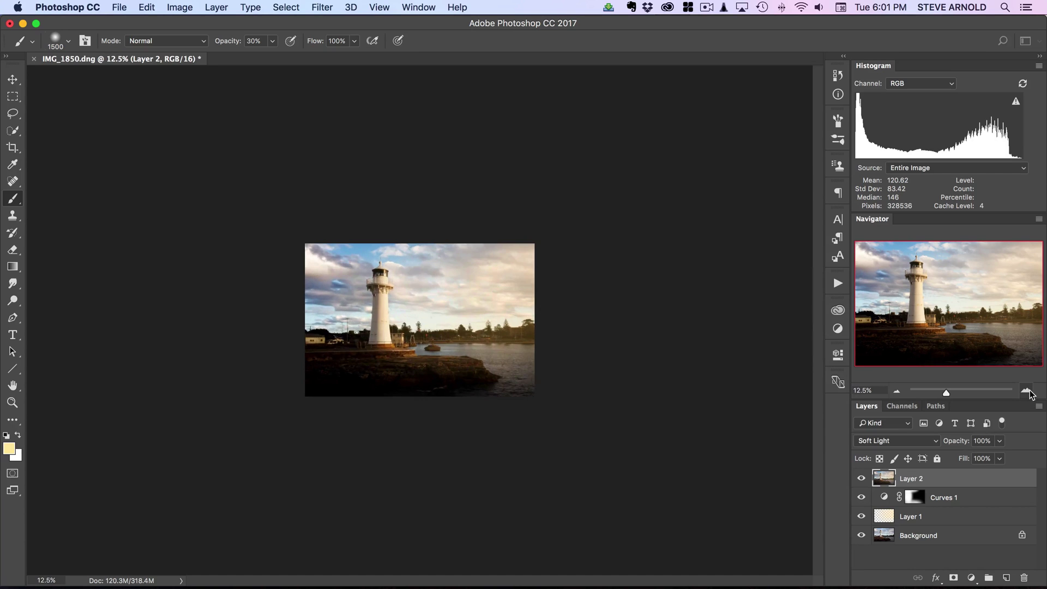
left_click(1027, 391)
left_click(1027, 391)
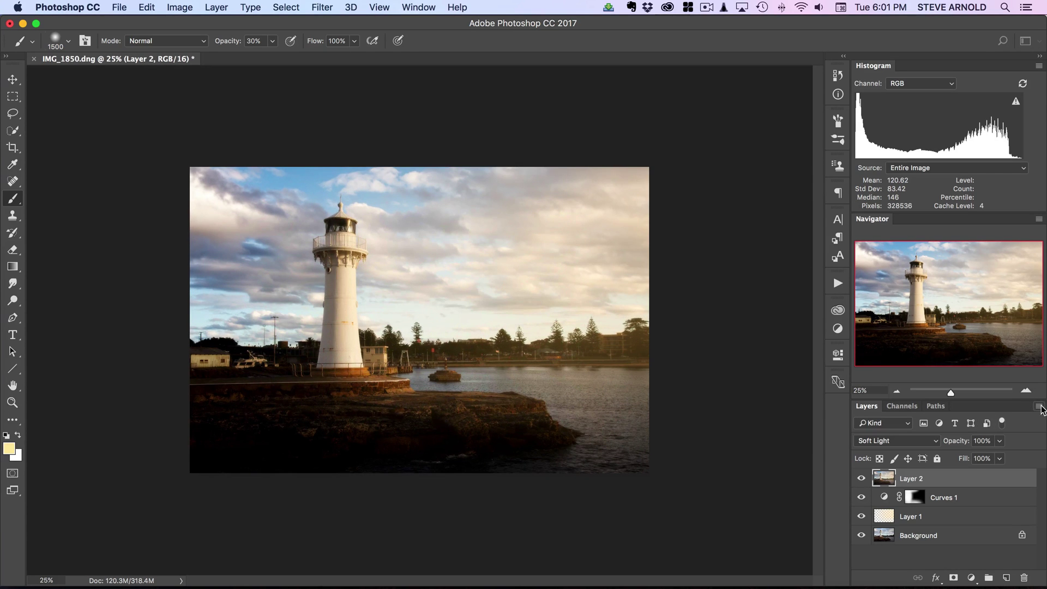
left_click(1028, 391)
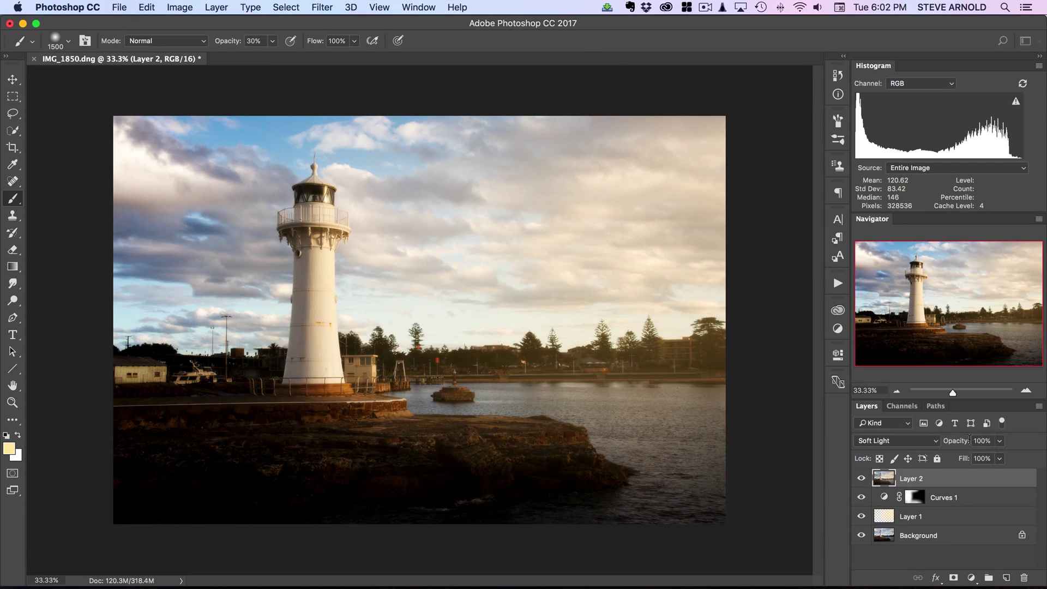
Lower Layer 2's opacity to 36% and compare the glow on and off
left_click_drag(956, 442, 925, 442)
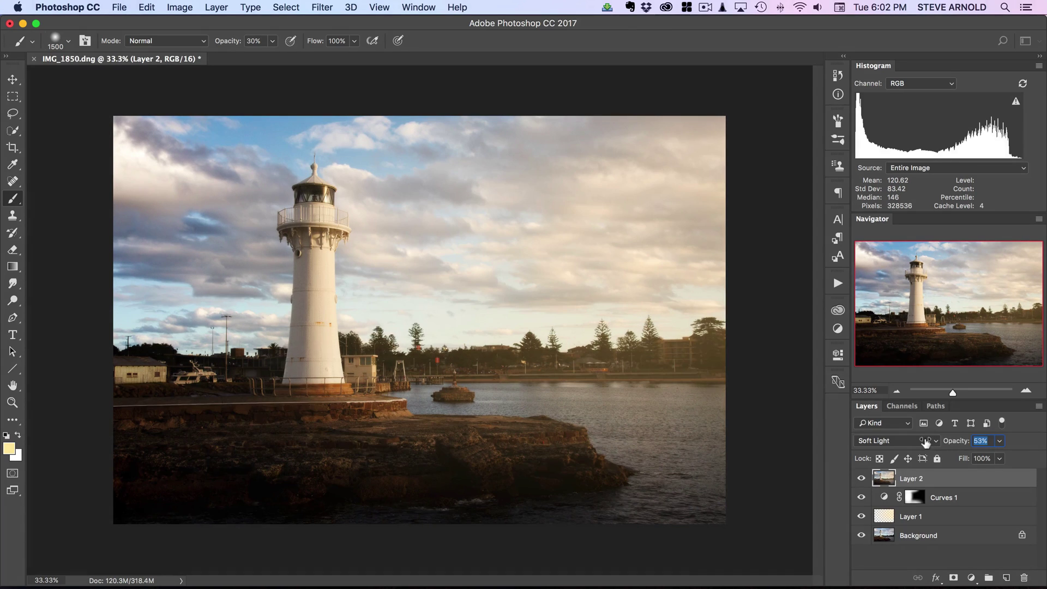
left_click(860, 478)
left_click(860, 478)
left_click(860, 478)
left_click(860, 478)
left_click(860, 478)
left_click(860, 479)
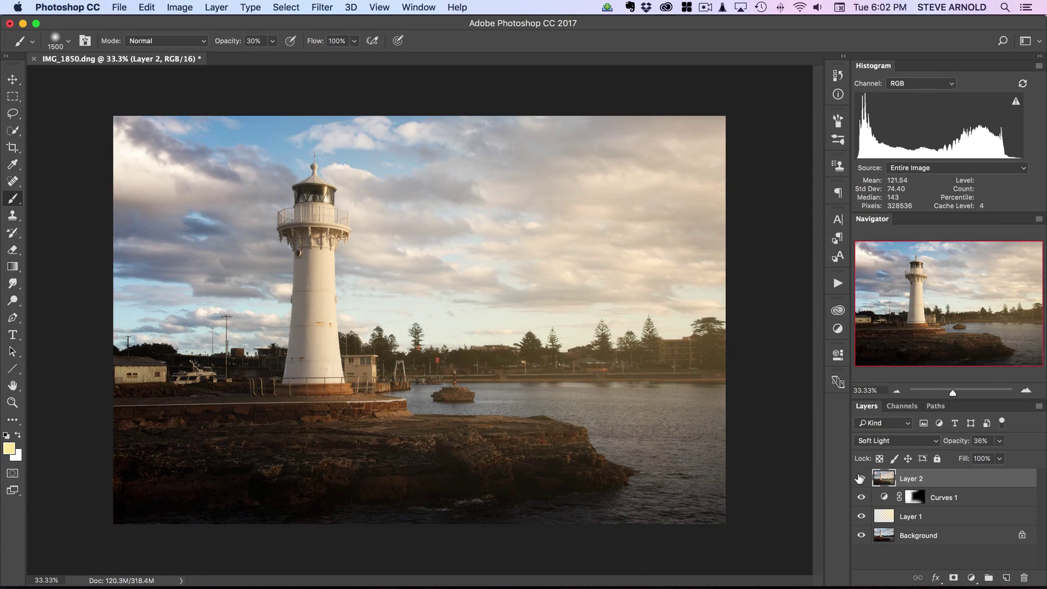
At 25% zoom, dab pale-yellow light on a new Layer 3's right side with a 5000 px brush
left_click(896, 389)
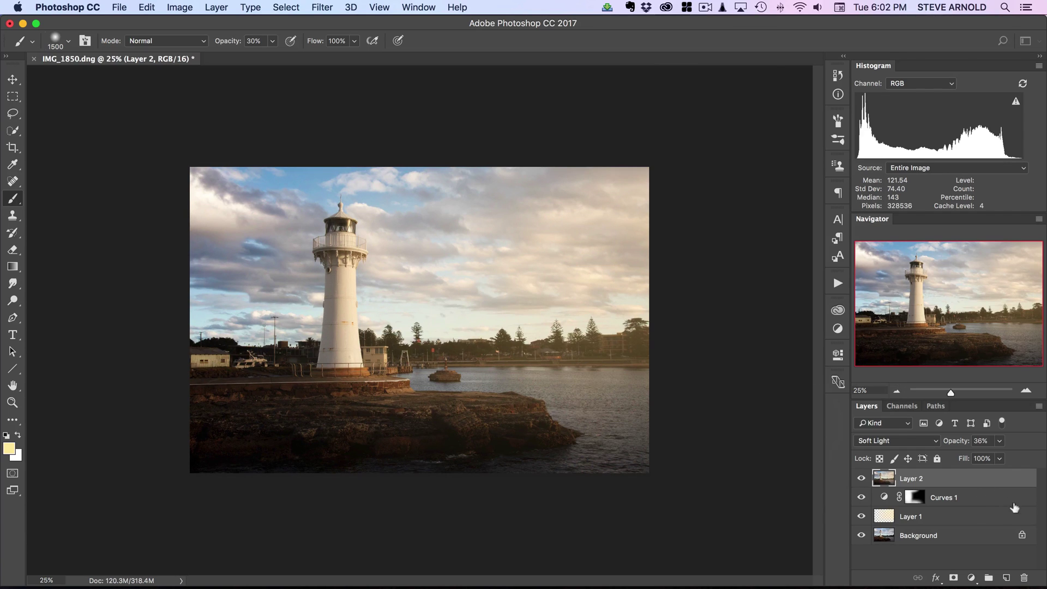
left_click(1005, 577)
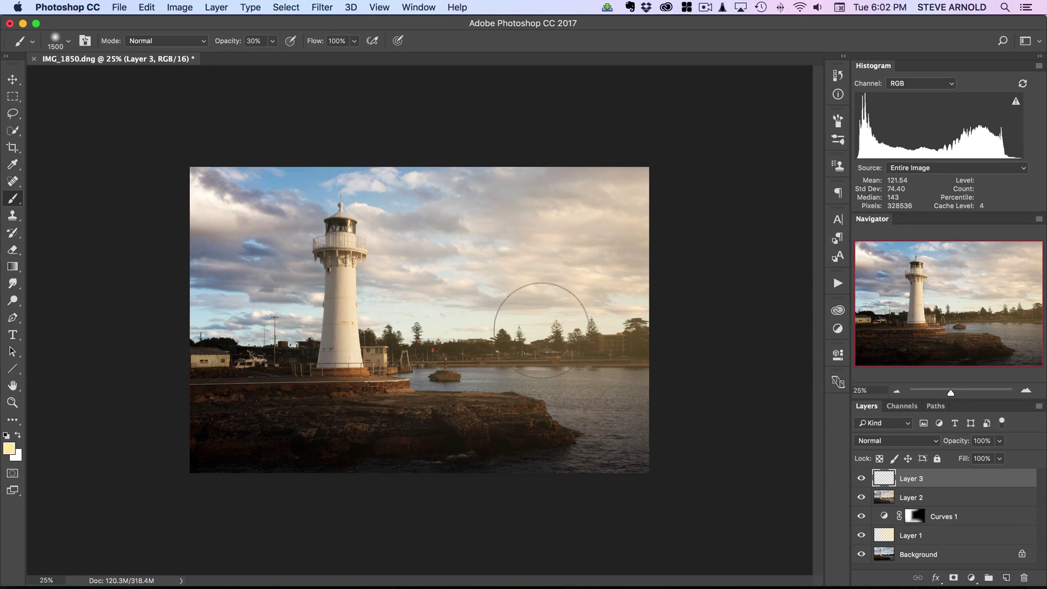
key("bracketright")
key("bracketright")
key("bracketright")
key("bracketright")
key("bracketright")
key("bracketright")
key("bracketright")
key("bracketright")
key("bracketright")
key("bracketright")
key("bracketright")
key("bracketright")
key("bracketright")
key("bracketright")
key("bracketright")
key("bracketright")
key("bracketright")
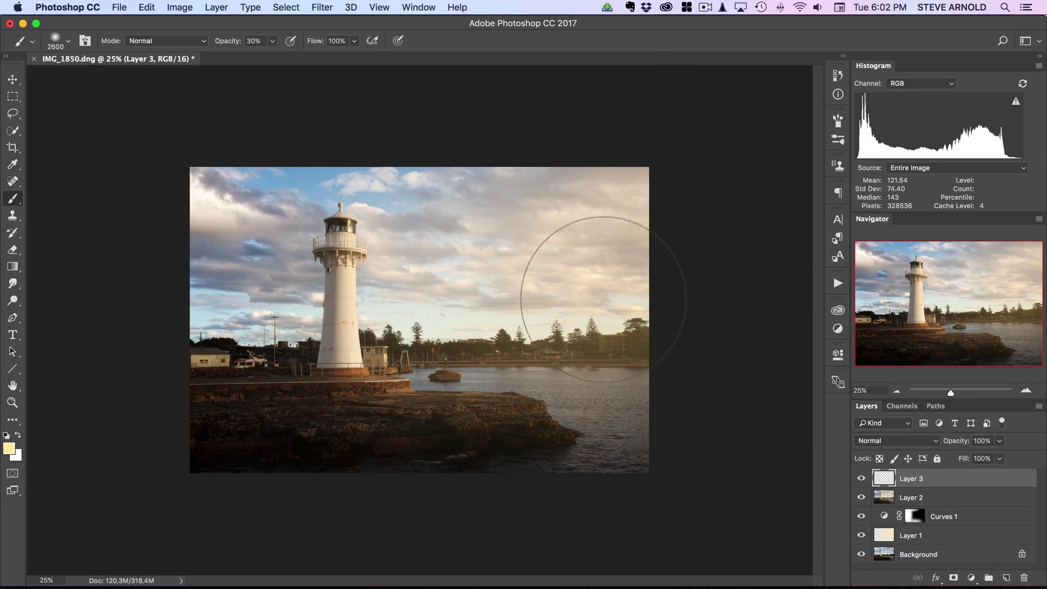
key("bracketright")
key("bracketright")
key("bracketright")
key("bracketright")
key("bracketright")
key("bracketright")
key("bracketright")
key("bracketright")
key("bracketright")
key("bracketright")
key("bracketright")
key("bracketright")
key("bracketright")
key("bracketright")
key("bracketright")
key("bracketright")
key("bracketright")
key("bracketright")
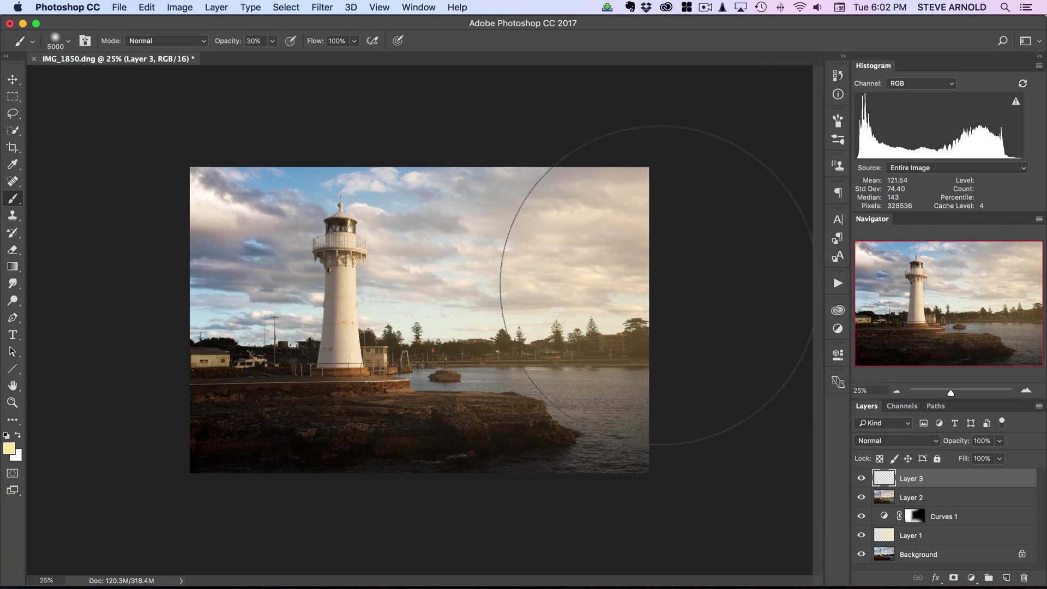
left_click(659, 285)
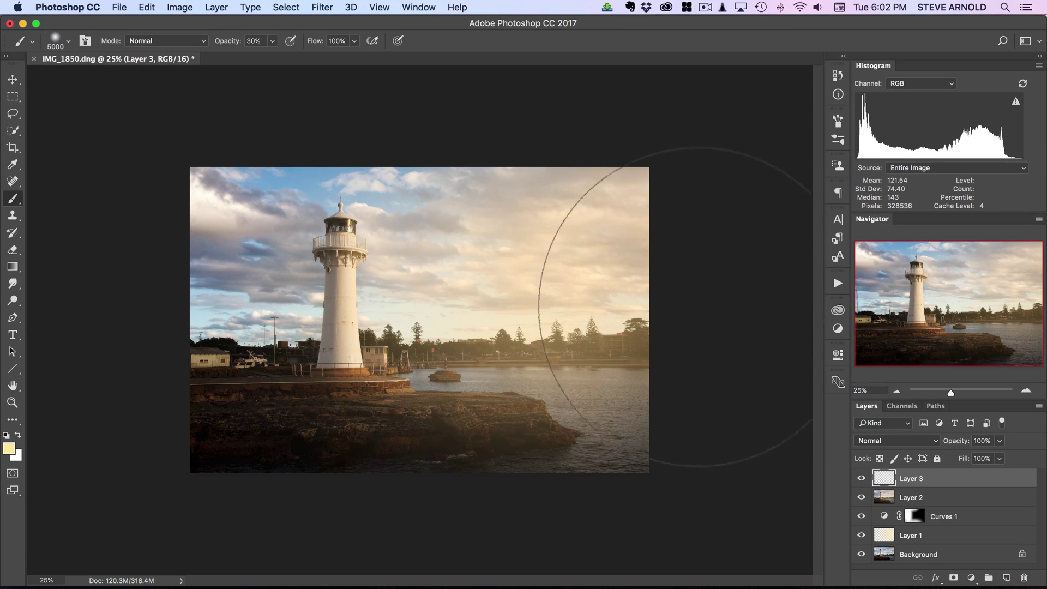
left_click(682, 311)
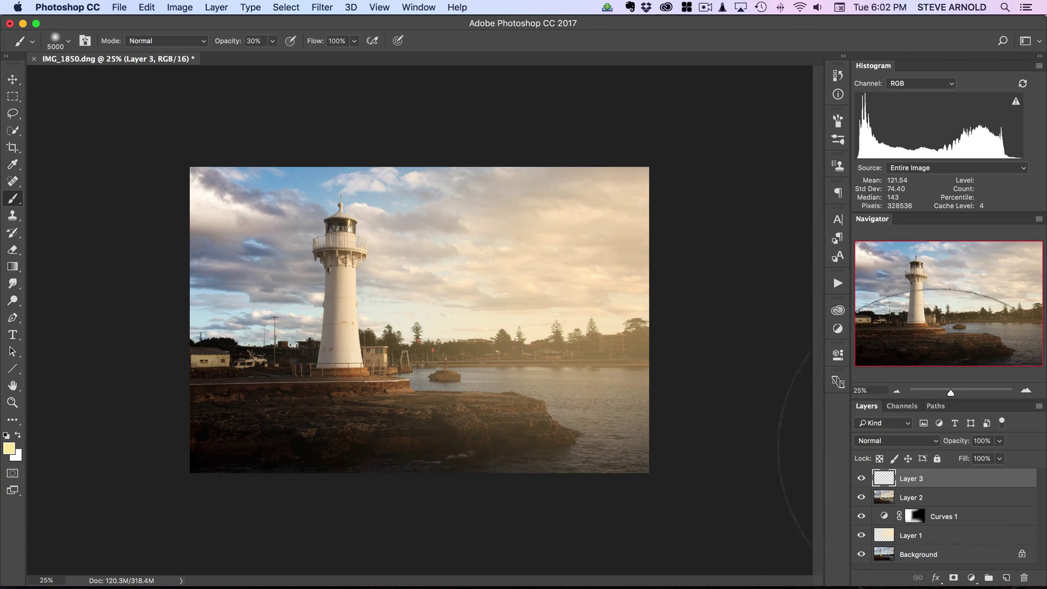
left_click(684, 311)
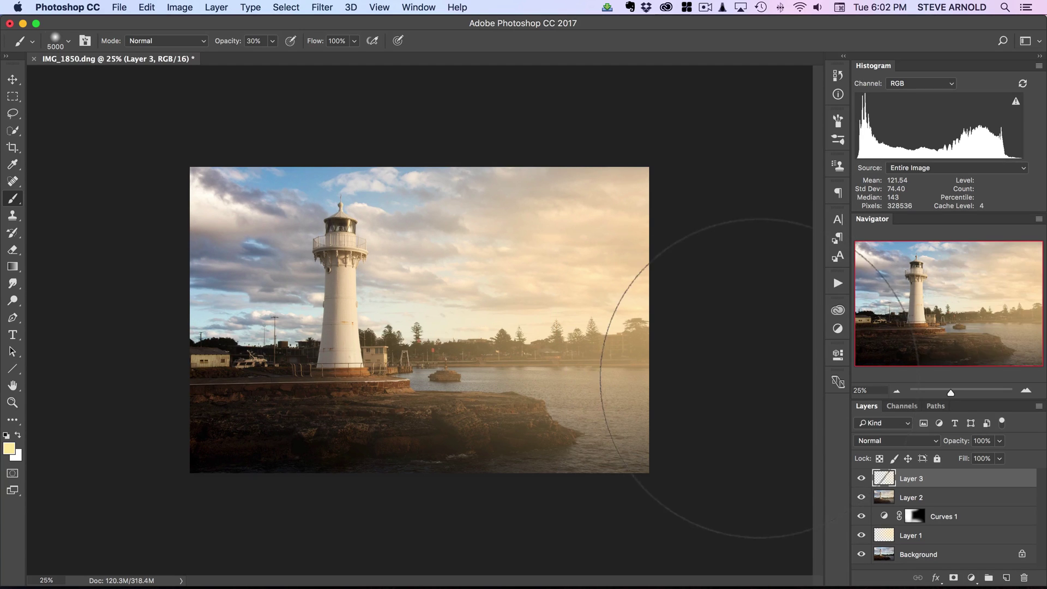
left_click(703, 273)
key("bracketleft")
key("bracketleft")
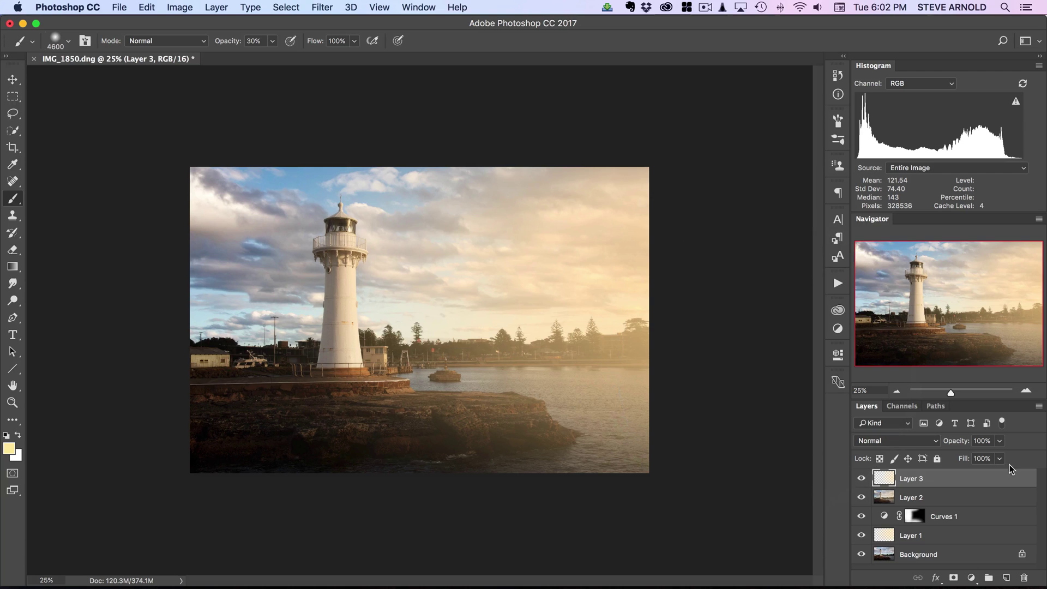
Try Overlay and Soft Light blend modes on Layer 3, returning to Overlay
left_click(934, 443)
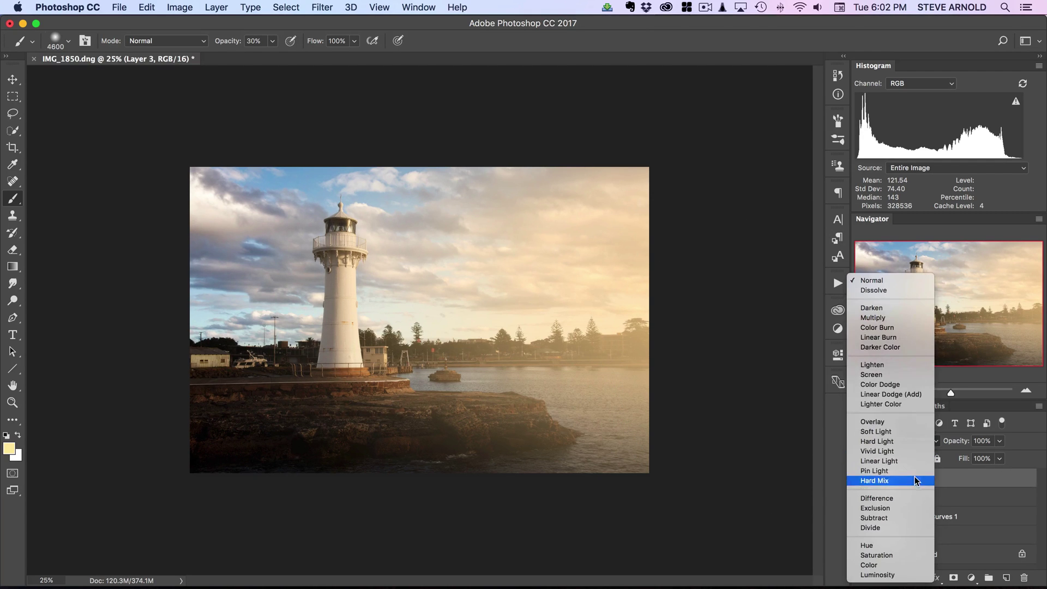
left_click(905, 421)
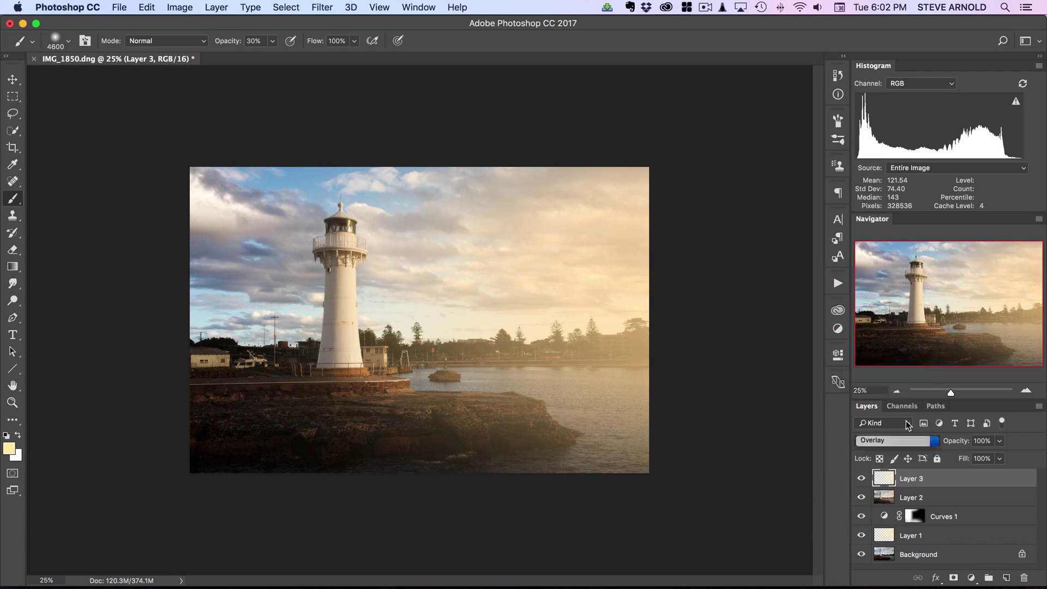
left_click(861, 478)
left_click(861, 478)
left_click(888, 443)
left_click(888, 447)
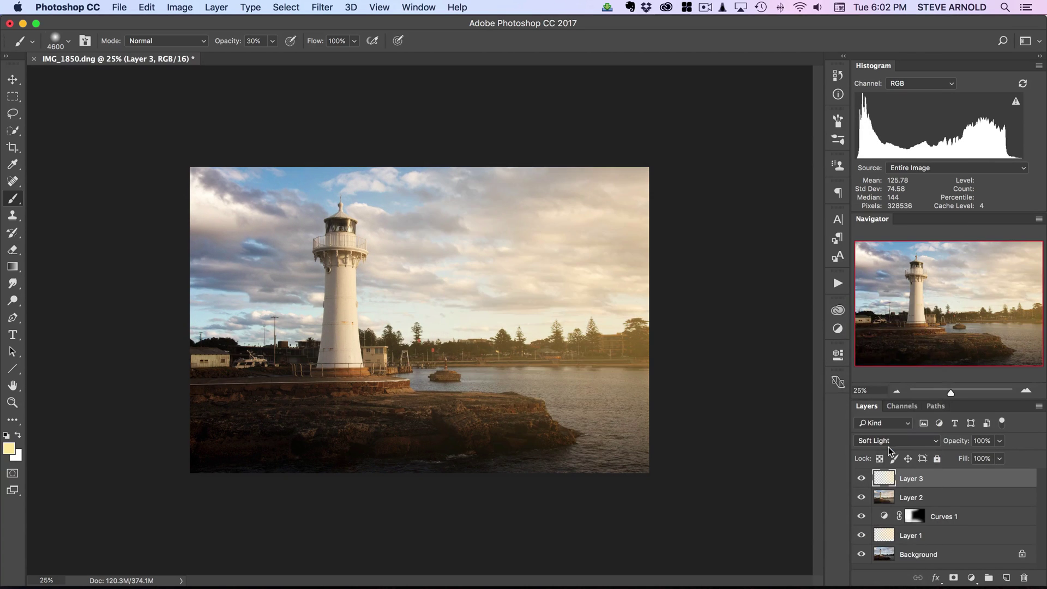
left_click(861, 478)
left_click(886, 442)
left_click(893, 427)
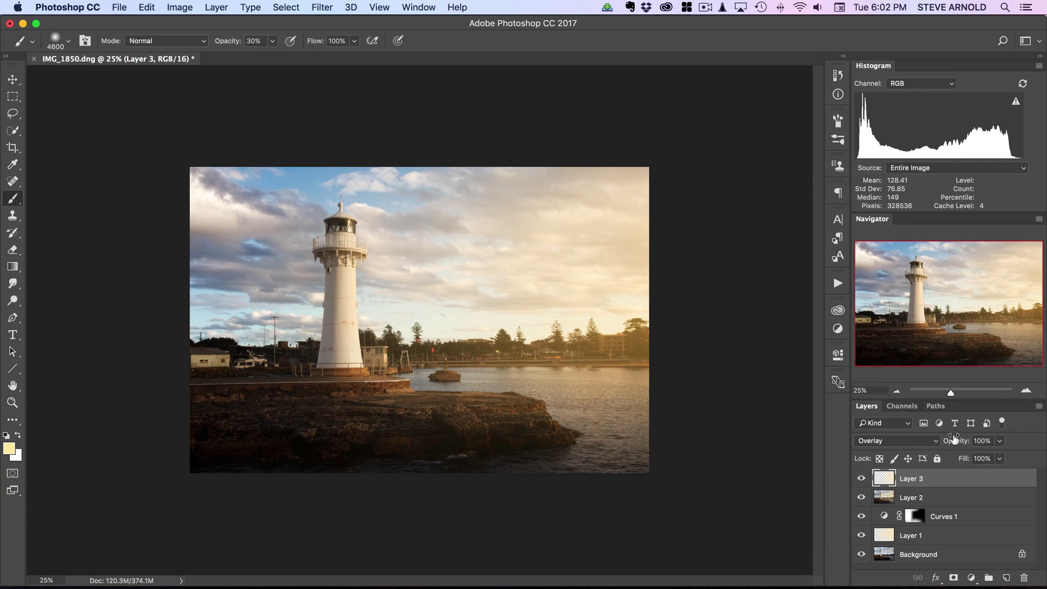
Lower Layer 3's opacity to 43% and compare Soft Light against Overlay again
left_click_drag(953, 439, 914, 441)
left_click(903, 442)
left_click(902, 452)
left_click(861, 478)
left_click(862, 478)
left_click(861, 479)
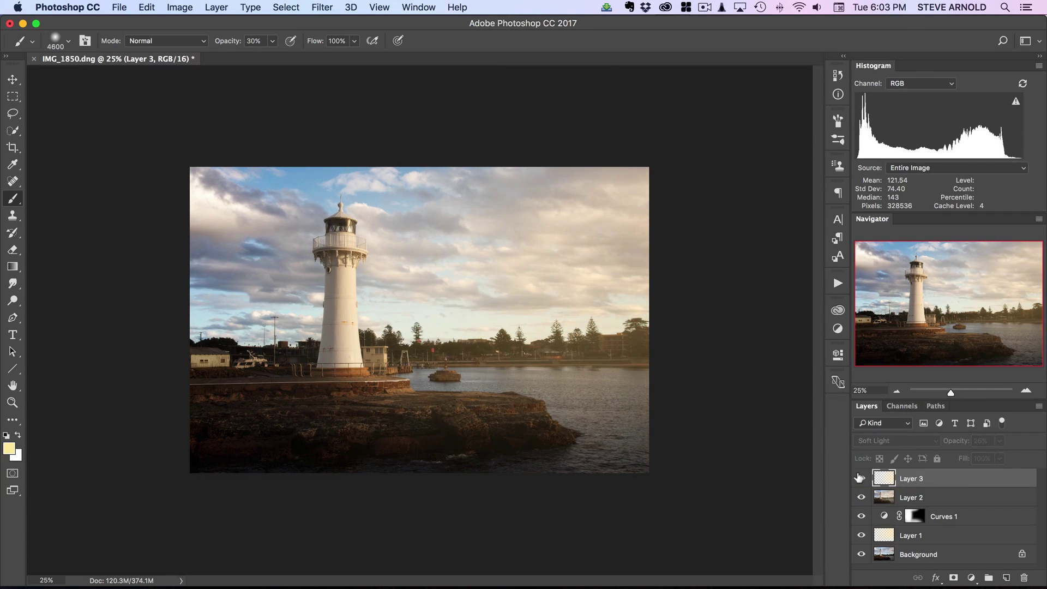
left_click(861, 479)
left_click(930, 442)
left_click(927, 432)
Set Layer 3 to Overlay at 27% opacity, then select Layer 1 at 33.33% zoom
left_click_drag(954, 441, 951, 441)
left_click(901, 442)
left_click(900, 443)
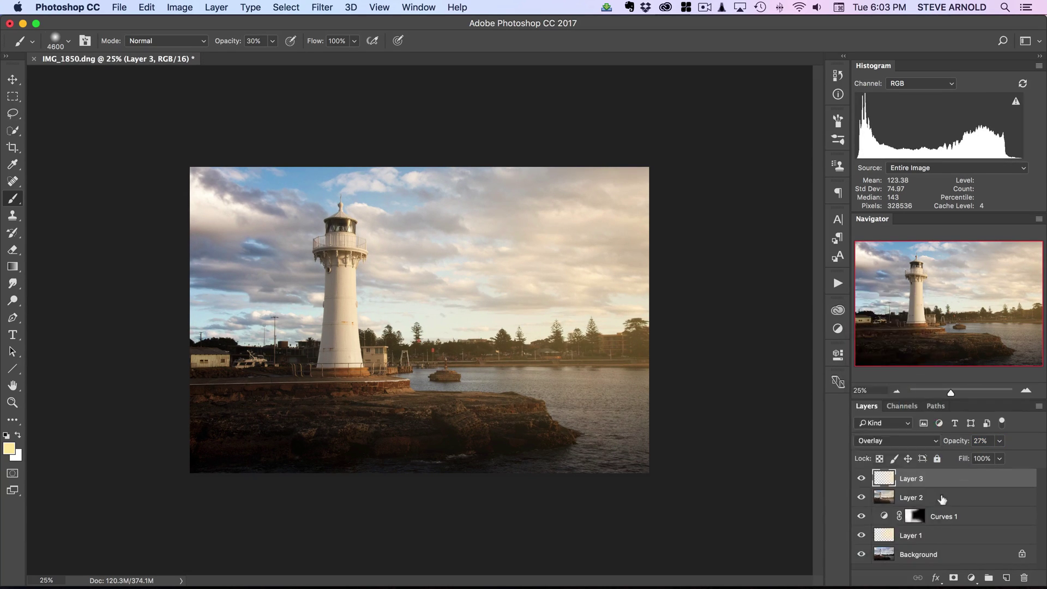
left_click(906, 535)
key("super+equal")
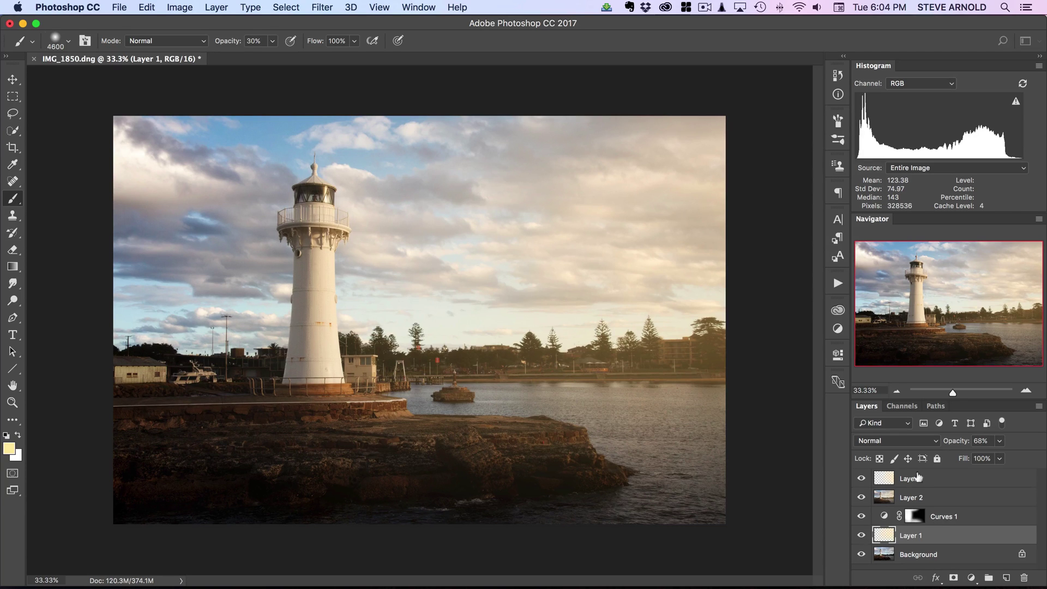
Lower Layer 1's opacity to 54%, then check the image at 12.5% to 33.33% zoom
left_click_drag(951, 439, 942, 440)
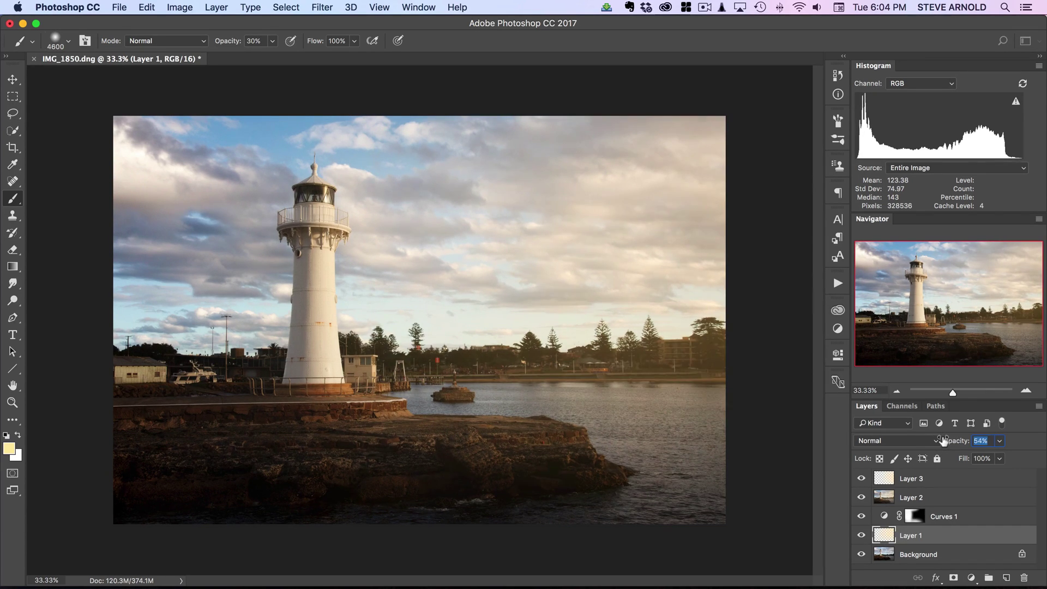
left_click(897, 390)
left_click(896, 390)
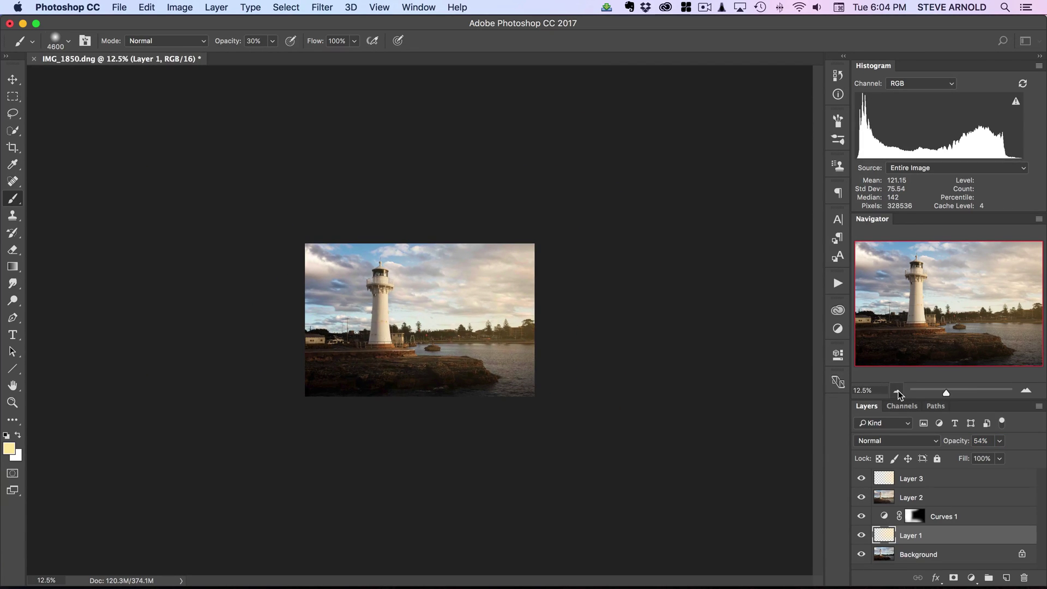
left_click(1026, 390)
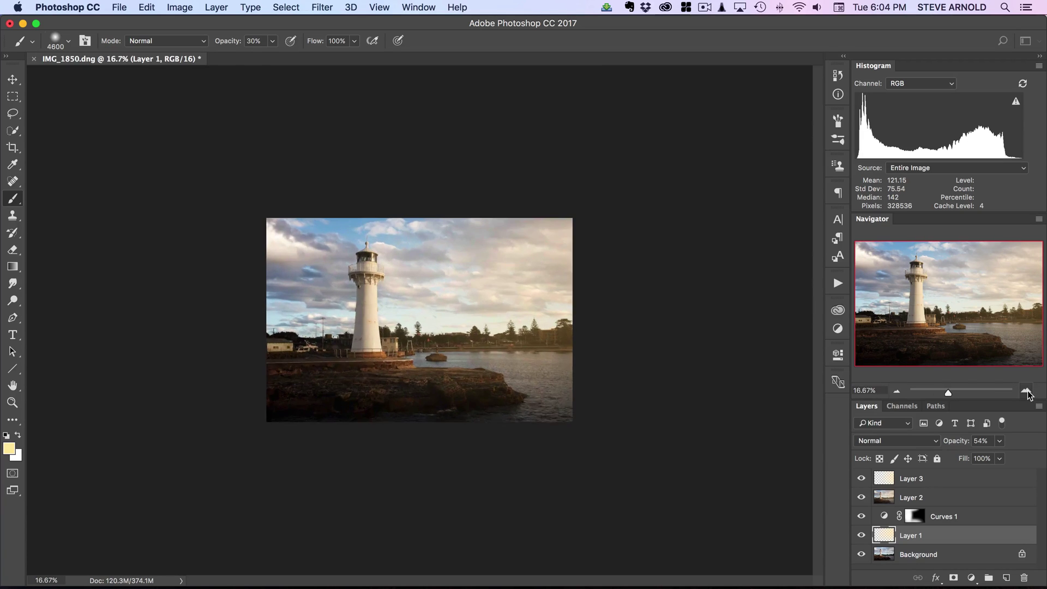
left_click(1026, 391)
left_click(1026, 390)
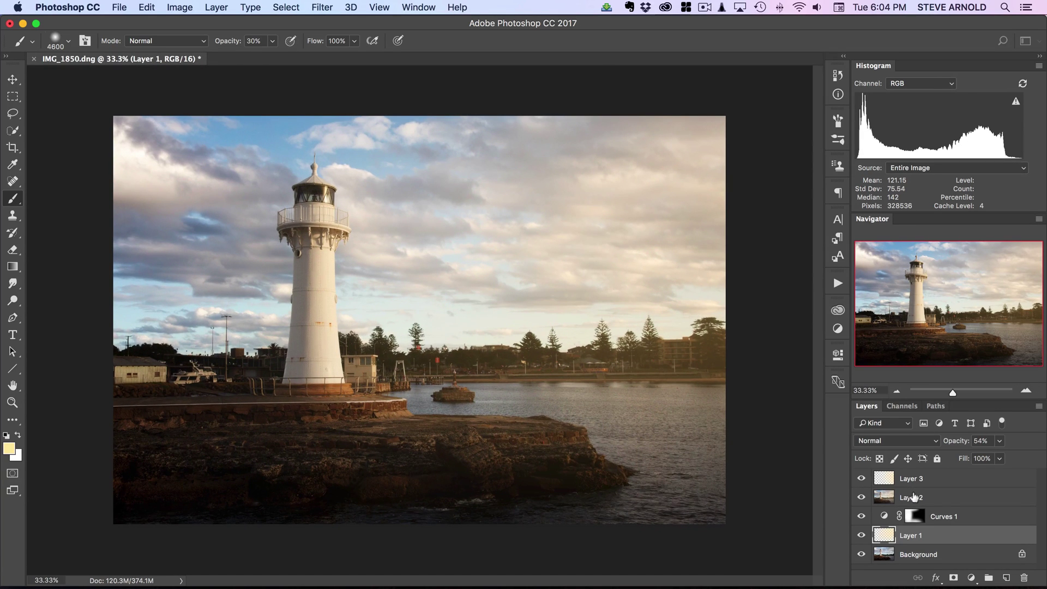
left_click_drag(862, 478, 861, 533)
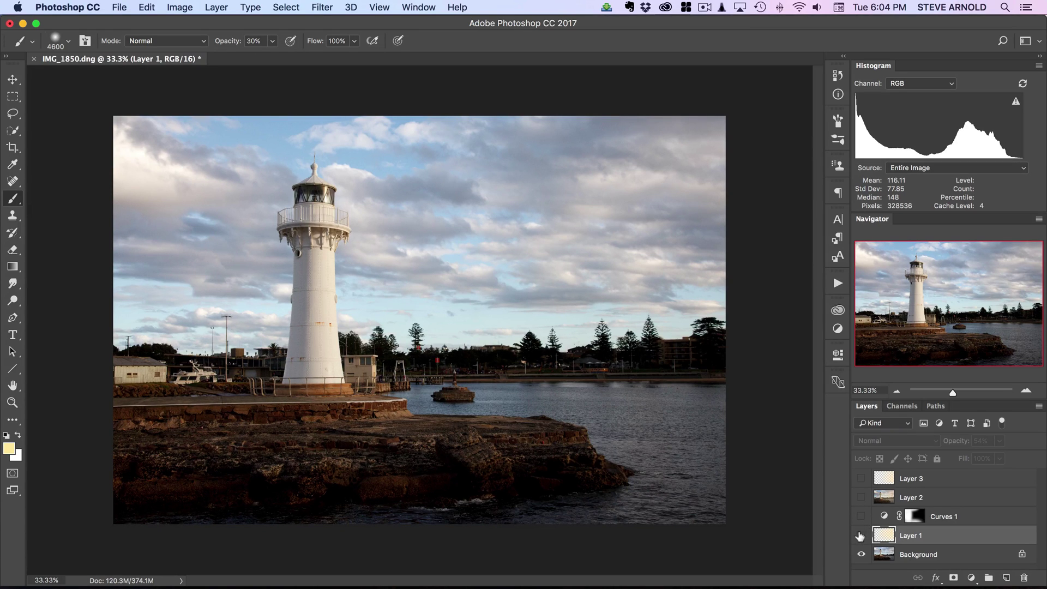
left_click_drag(861, 536, 862, 476)
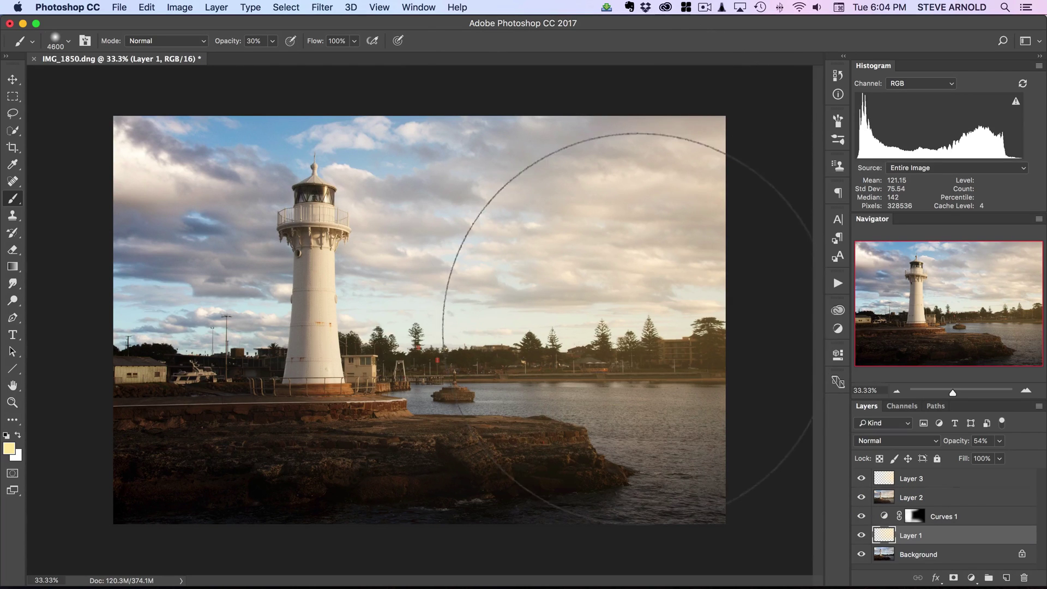
Shrink the brush from 4600 px to 2900 px and smaller, aiming for 500 px
key("bracketleft")
key("bracketleft")
key("bracketleft")
key("bracketleft")
key("bracketleft")
key("bracketleft")
key("bracketleft")
key("bracketleft")
key("bracketleft")
key("bracketleft")
key("bracketleft")
key("bracketleft")
key("bracketleft")
key("bracketleft")
key("bracketleft")
key("bracketleft")
key("bracketleft")
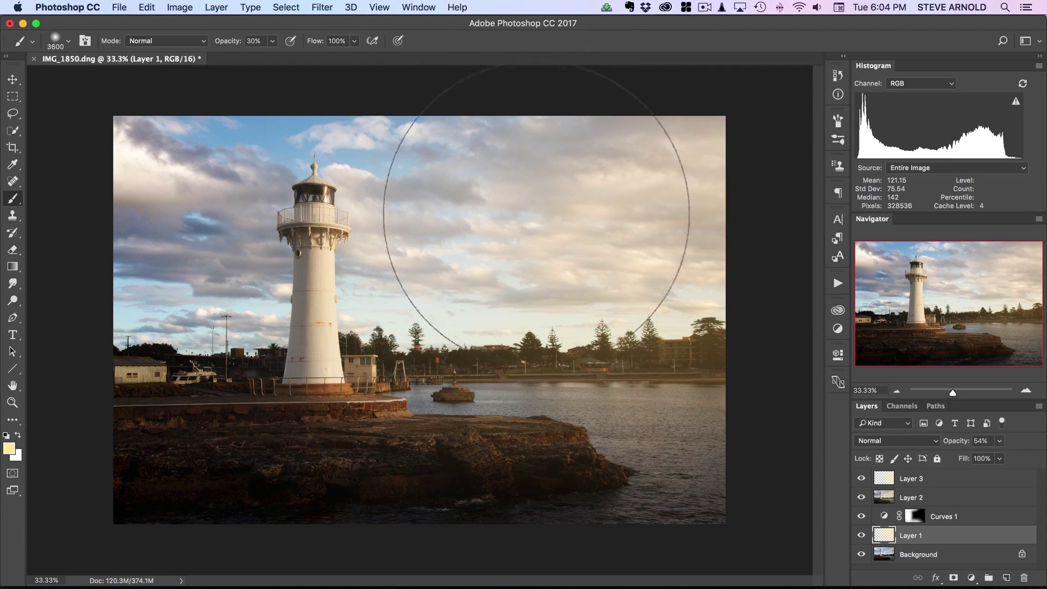
key("bracketleft")
key("bracketleft")
key("bracketleft")
key("bracketleft")
key("bracketleft")
key("bracketleft")
key("bracketleft")
key("bracketleft")
key("bracketleft")
key("bracketleft")
key("bracketleft")
key("bracketleft")
key("bracketleft")
key("bracketleft")
key("bracketleft")
key("bracketleft")
key("bracketleft")
key("bracketleft")
key("bracketleft")
key("bracketleft")
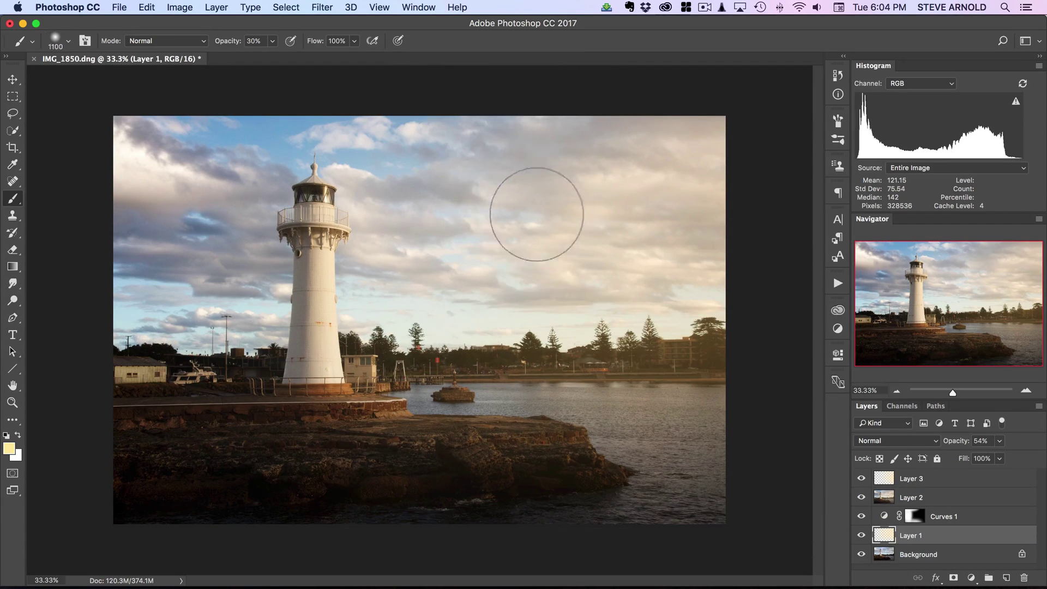